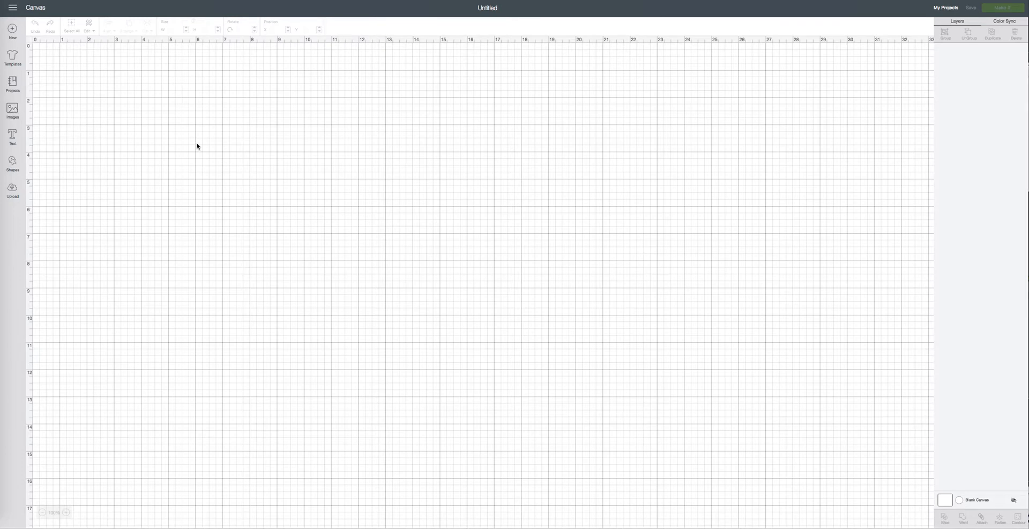
Search the image cartridges for Florals and open the full Florals Embellished set
scroll(188, 134, right, 1)
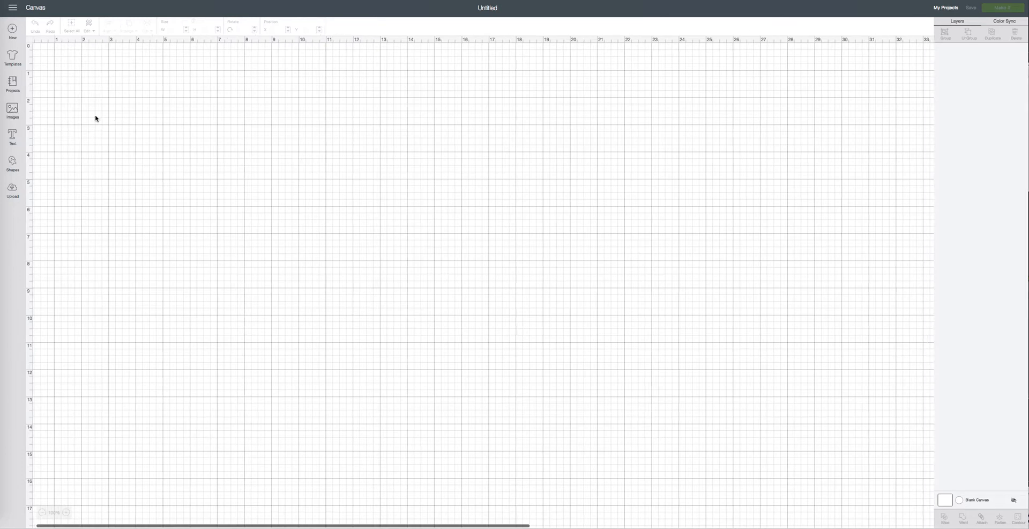
click(13, 112)
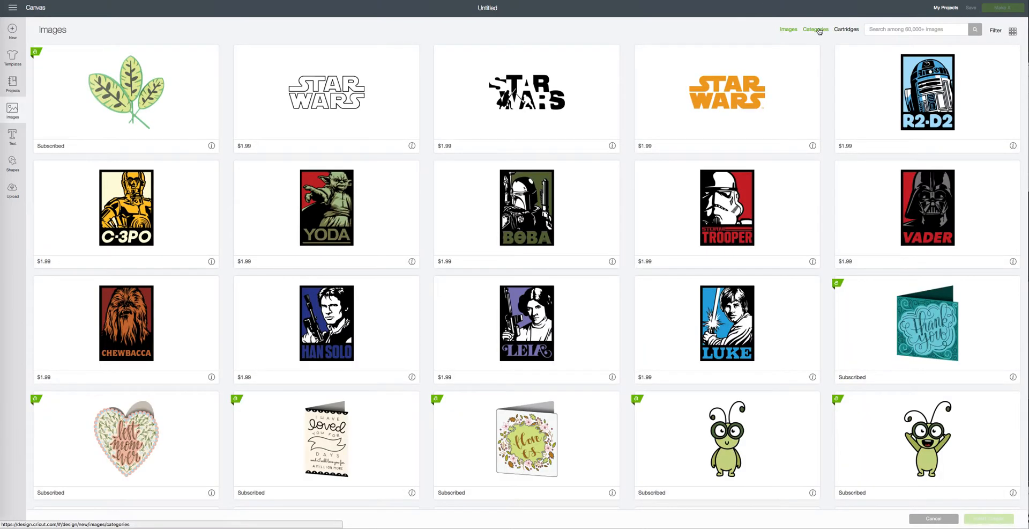
click(846, 30)
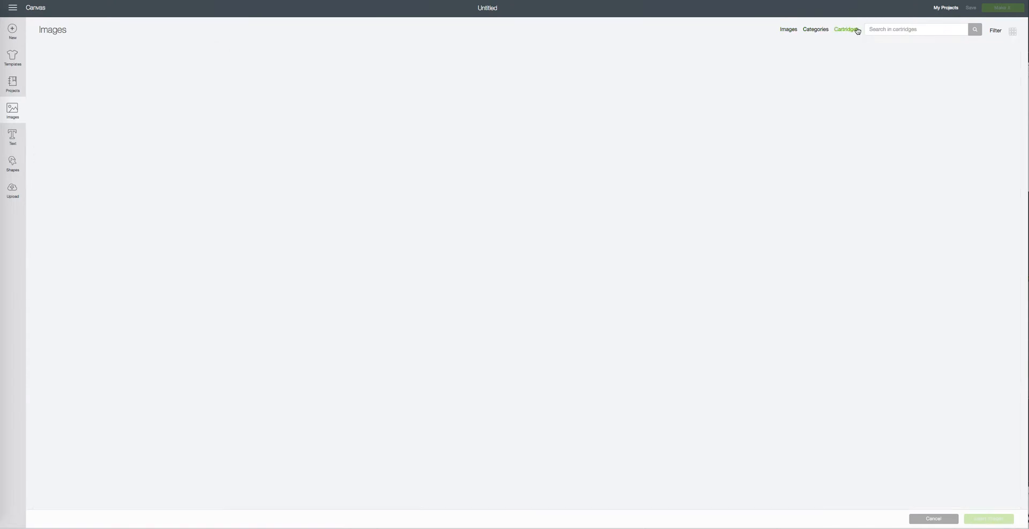
click(876, 29)
text(Florals)
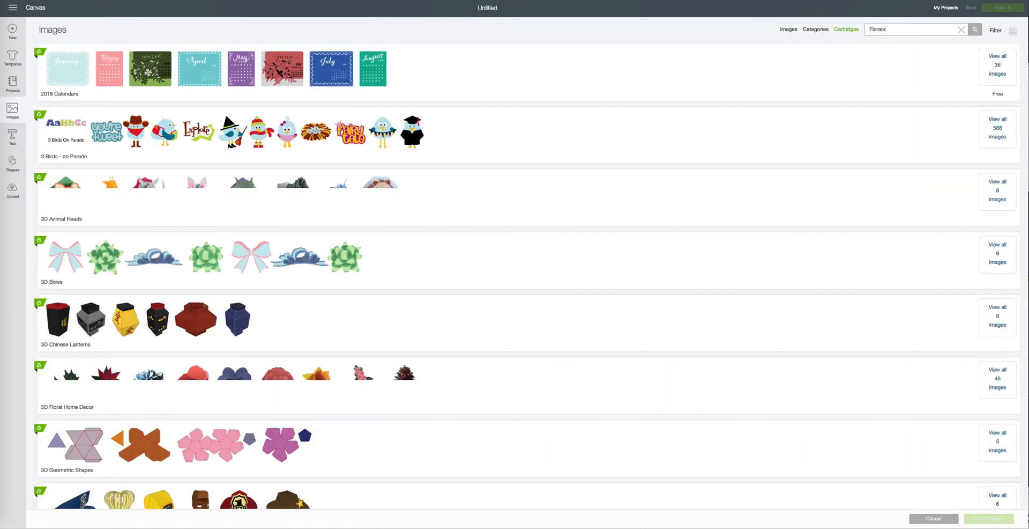
key(Return)
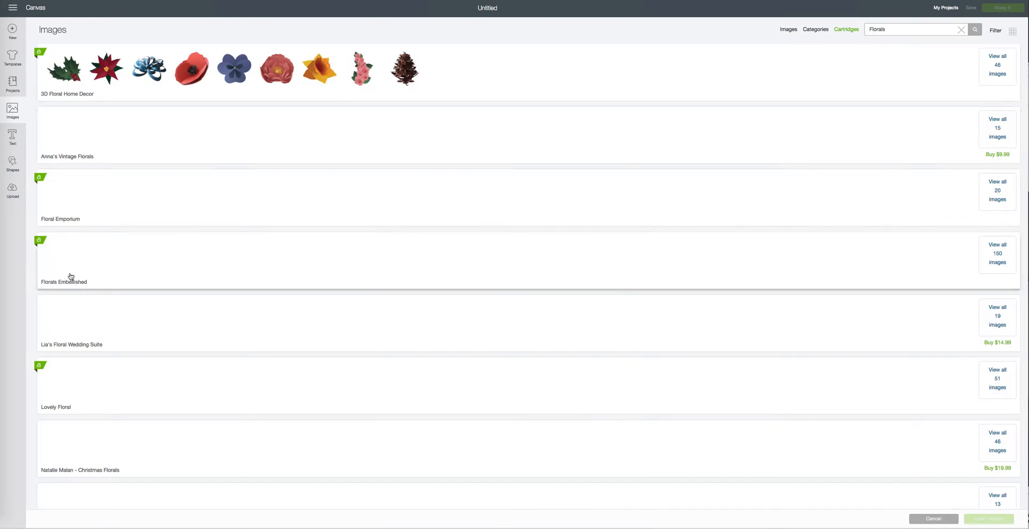
click(998, 256)
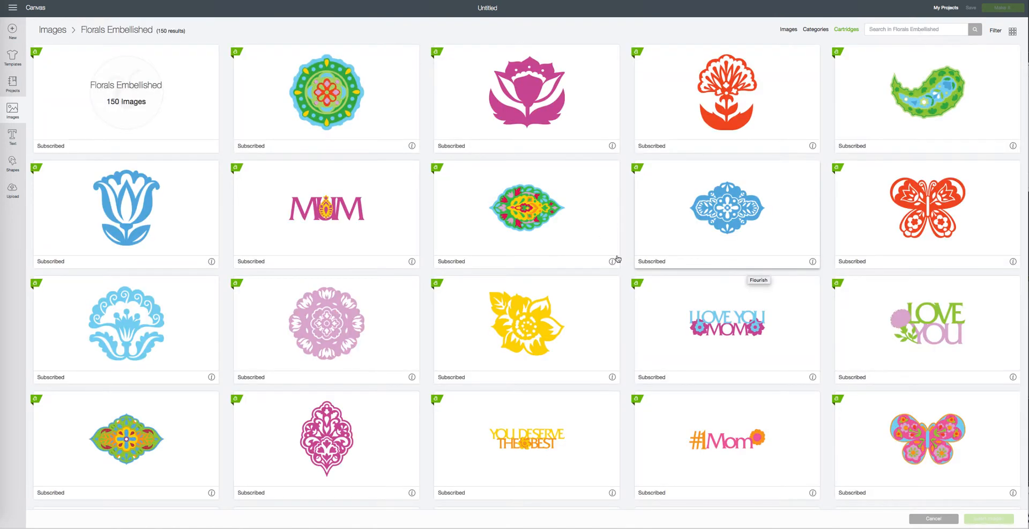
Insert the blue tulip-shaped flower image from the cartridge onto the canvas and select it
click(144, 215)
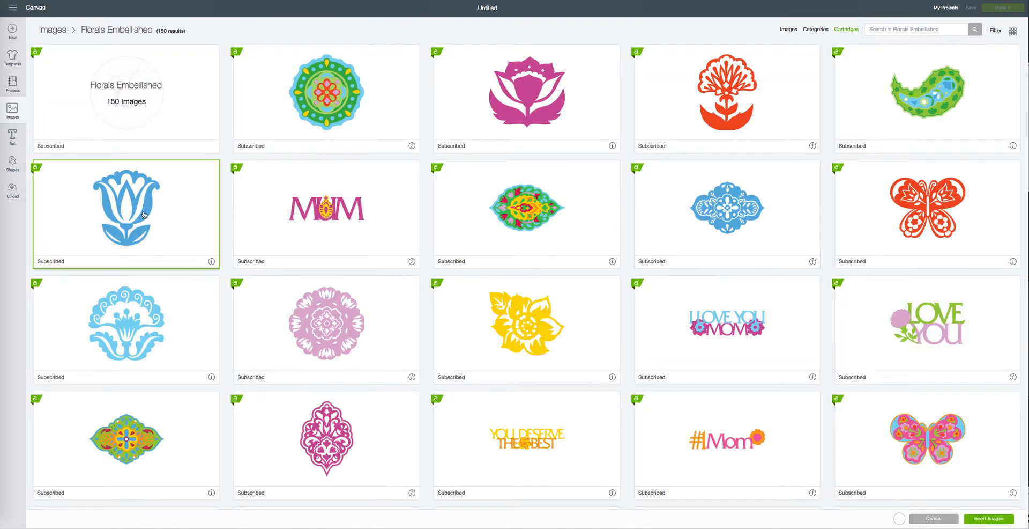
click(998, 519)
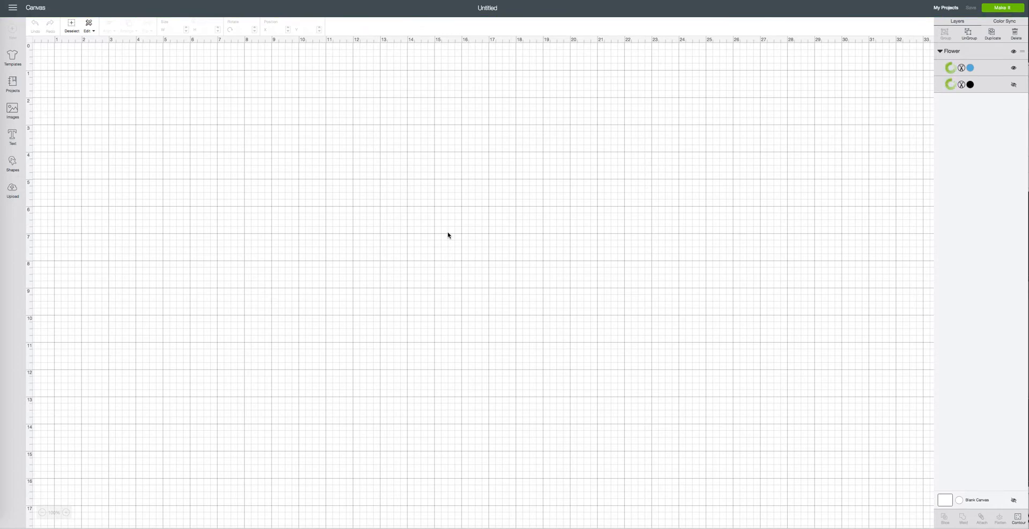
click(109, 140)
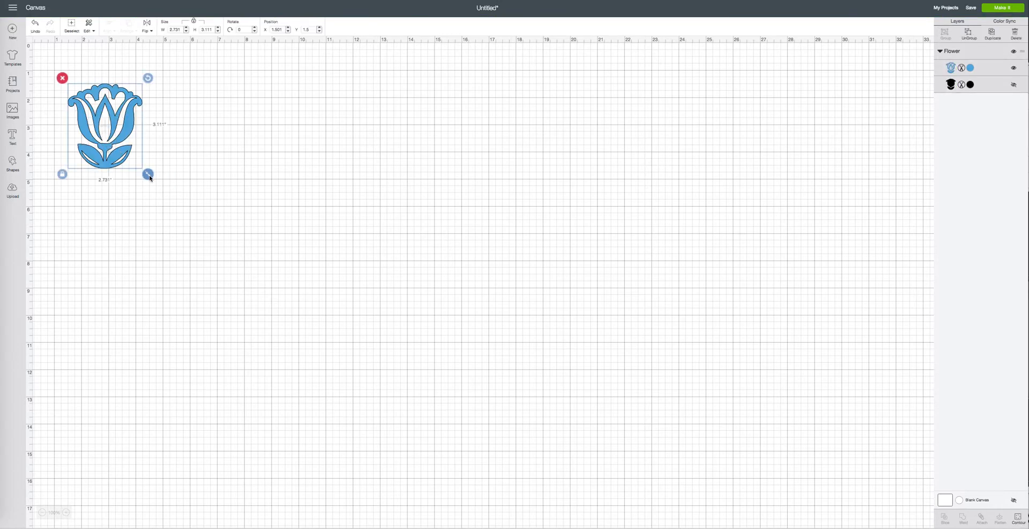
Enlarge the flower proportionally to about 7.12 in wide and 8.11 in high, and shift it slightly down and right
drag(147, 172, 278, 310)
click(274, 252)
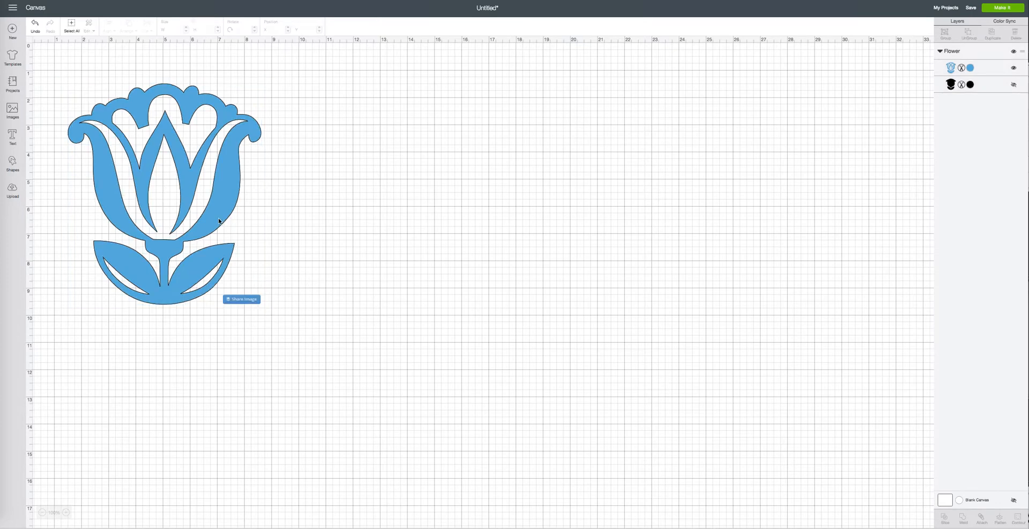
drag(219, 210, 236, 221)
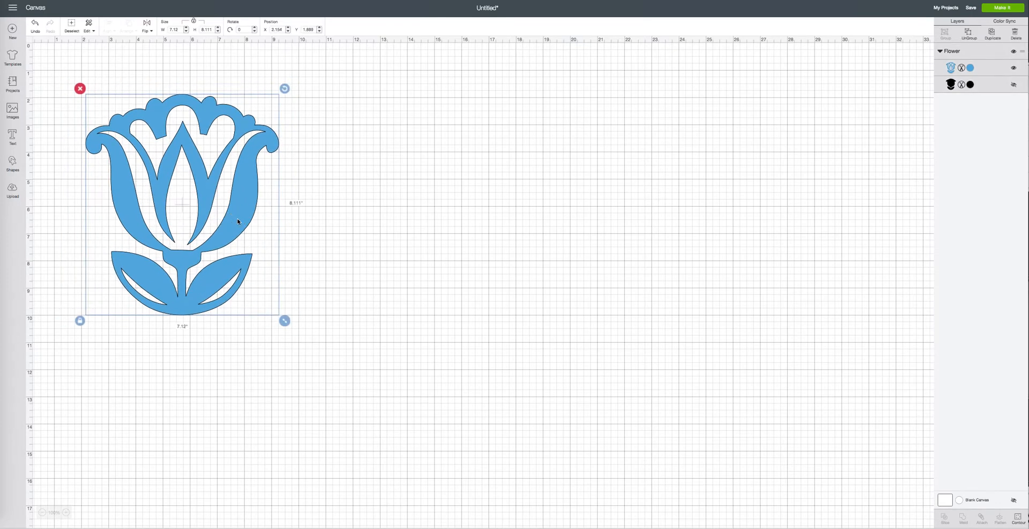
click(369, 217)
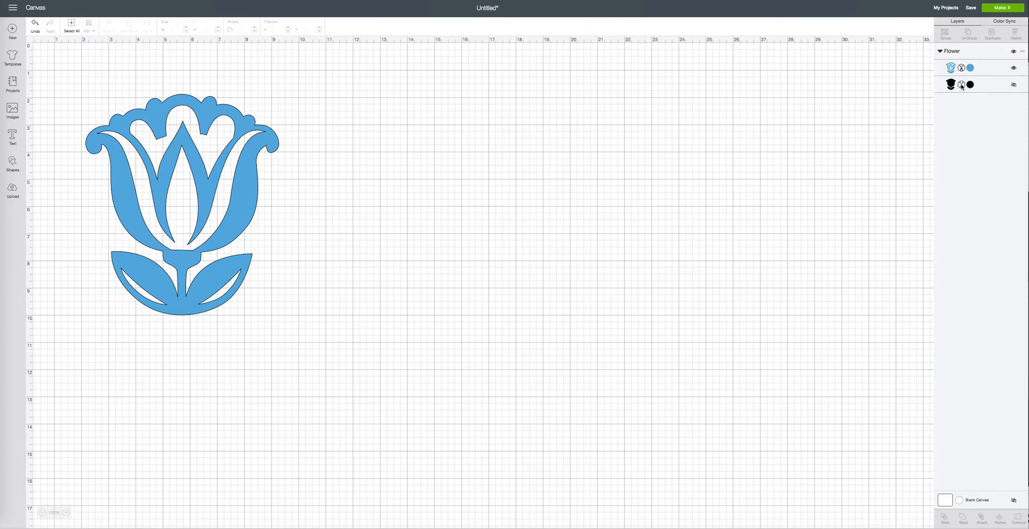
Show the hidden black layer of the flower and select the whole grouped image
click(1014, 85)
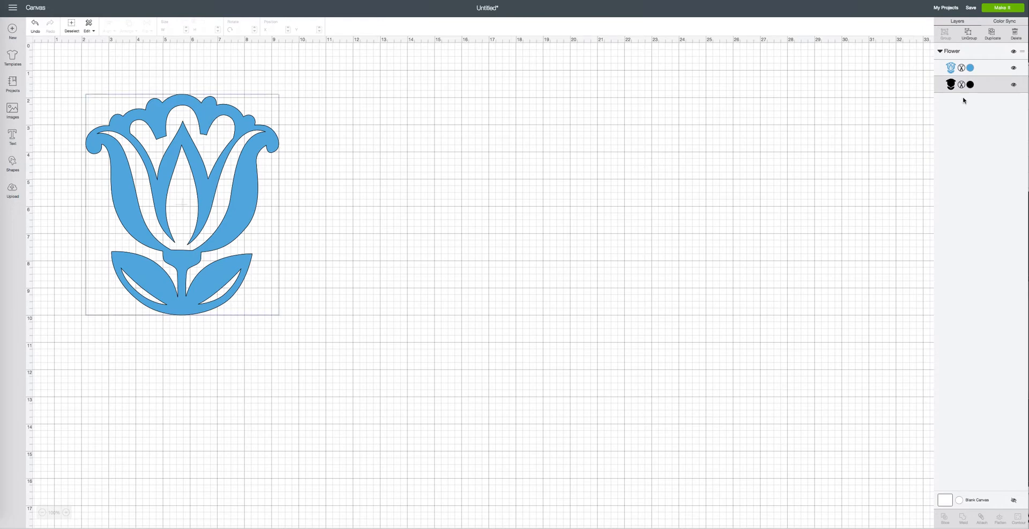
click(237, 214)
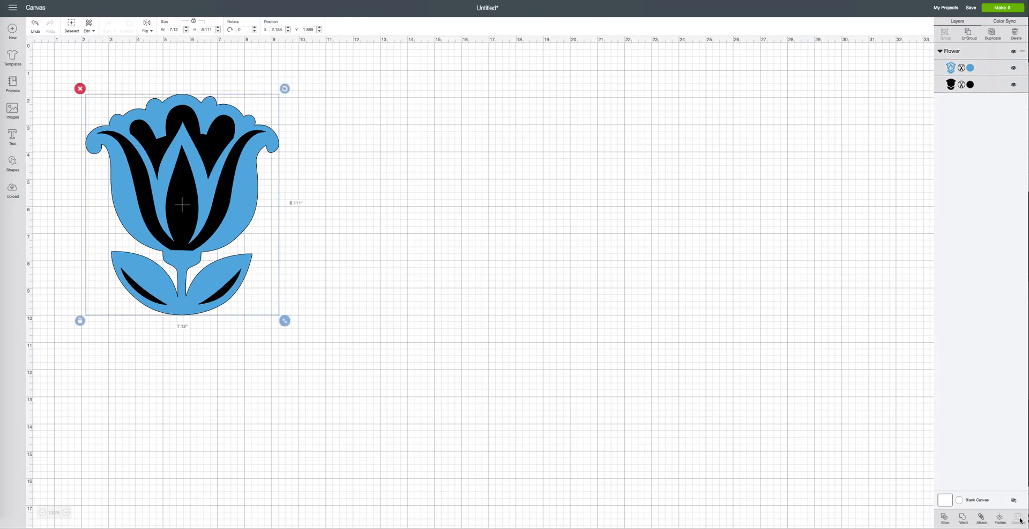
click(525, 291)
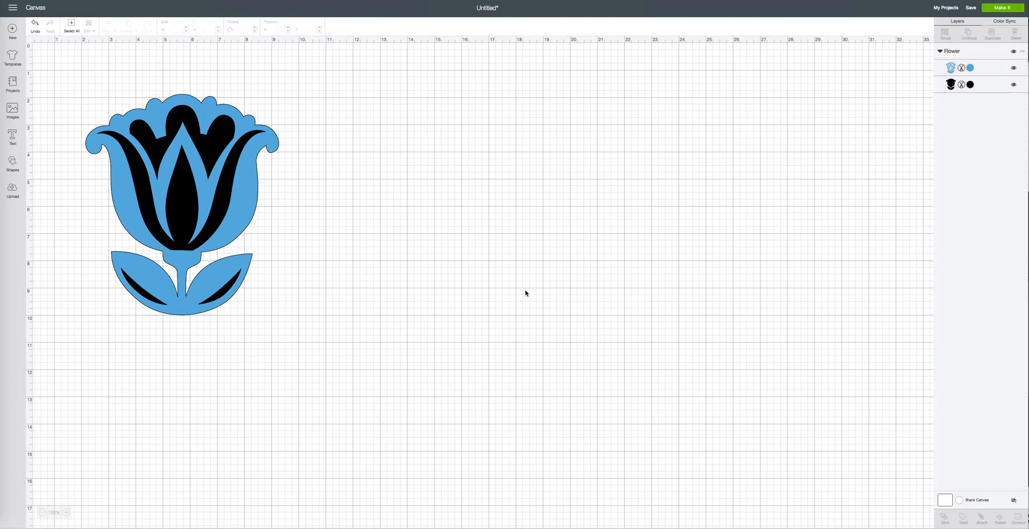
click(226, 194)
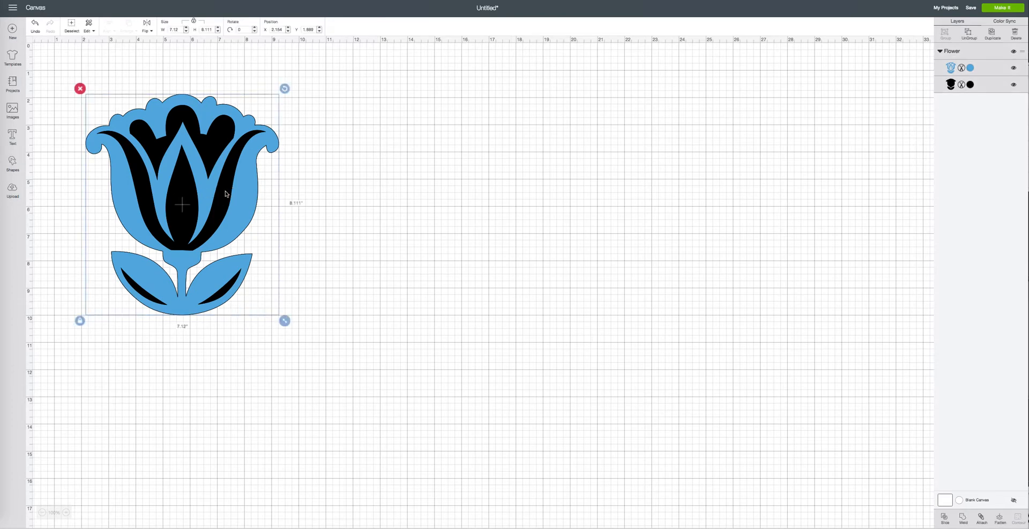
Hide the flower's black layer again and select the flower on the canvas
click(1013, 85)
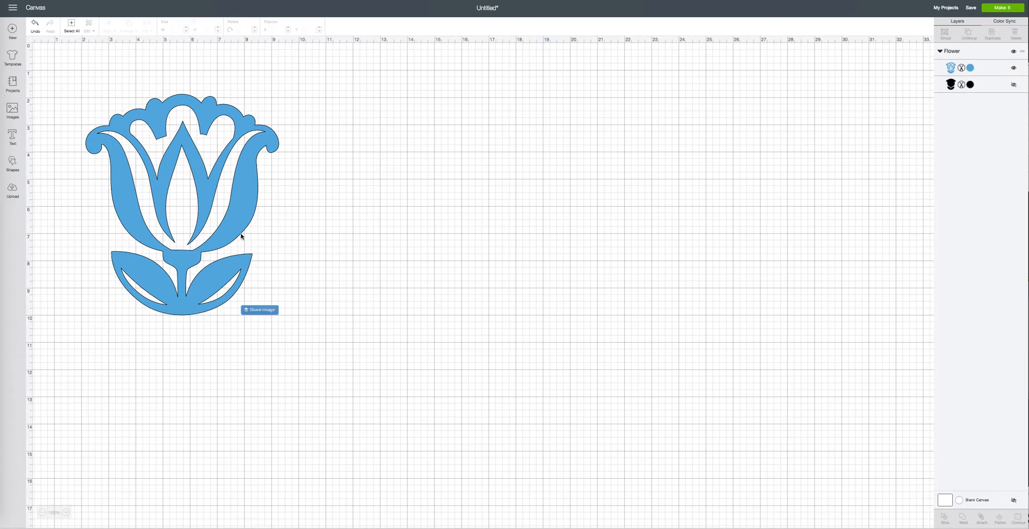
click(245, 215)
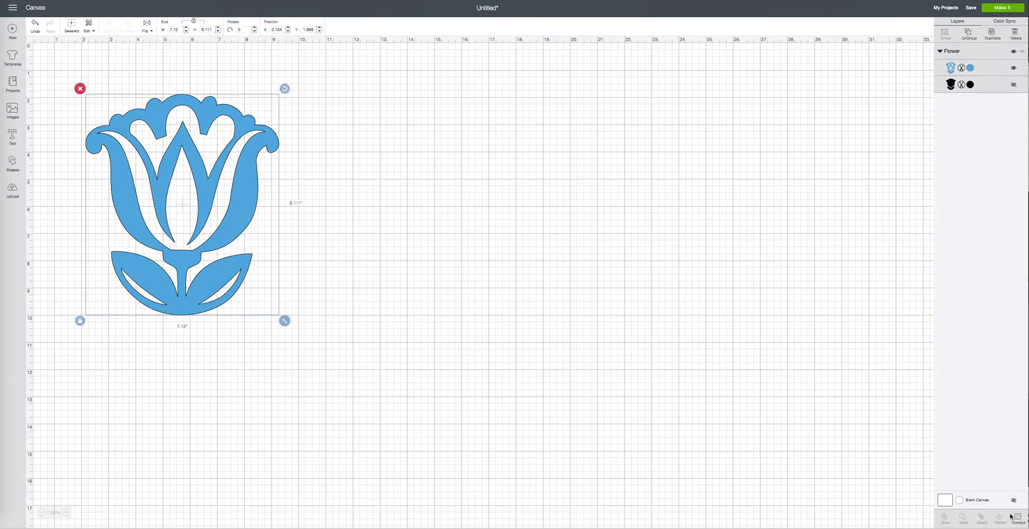
click(511, 240)
click(236, 278)
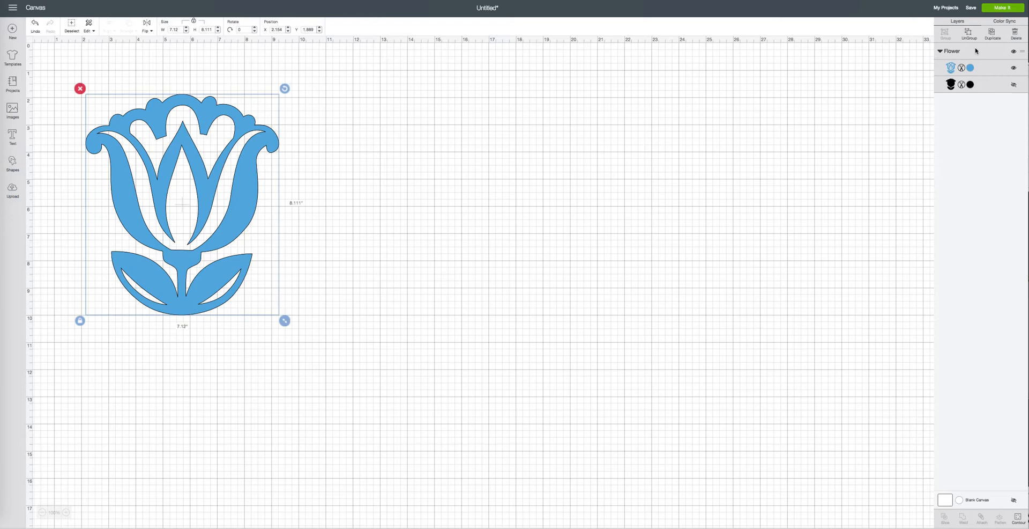
Delete the black layer from the Flower group and move the blue flower to about X 1.3, Y 2.1
click(989, 87)
key(Delete)
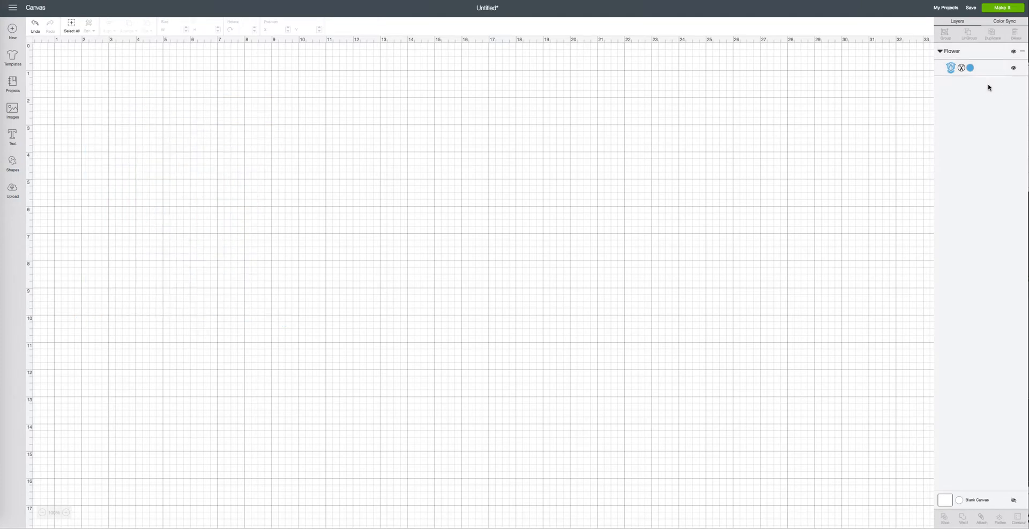
drag(249, 178, 230, 202)
click(432, 193)
click(355, 215)
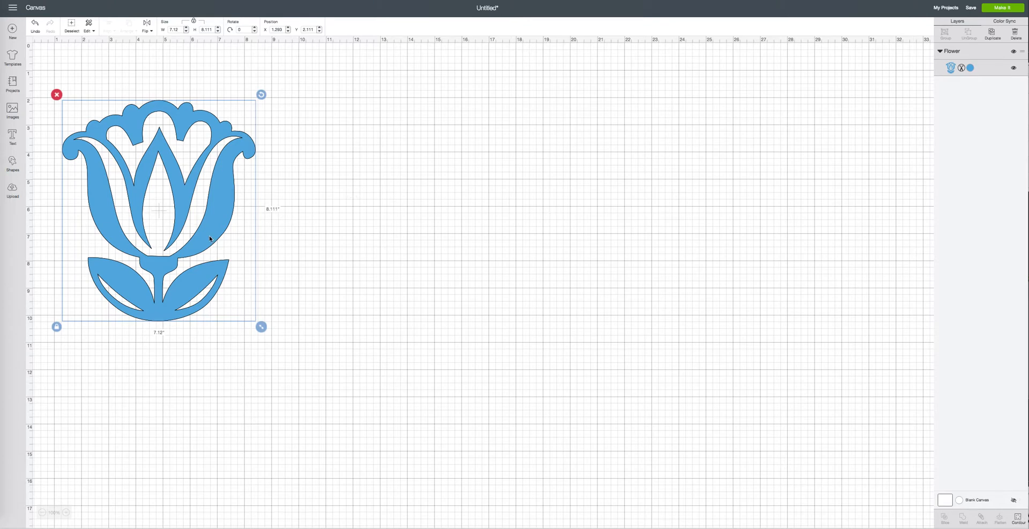
Open Contour for the blue flower at 50% zoom and toggle the inner petal cut-out off and back on
click(1017, 518)
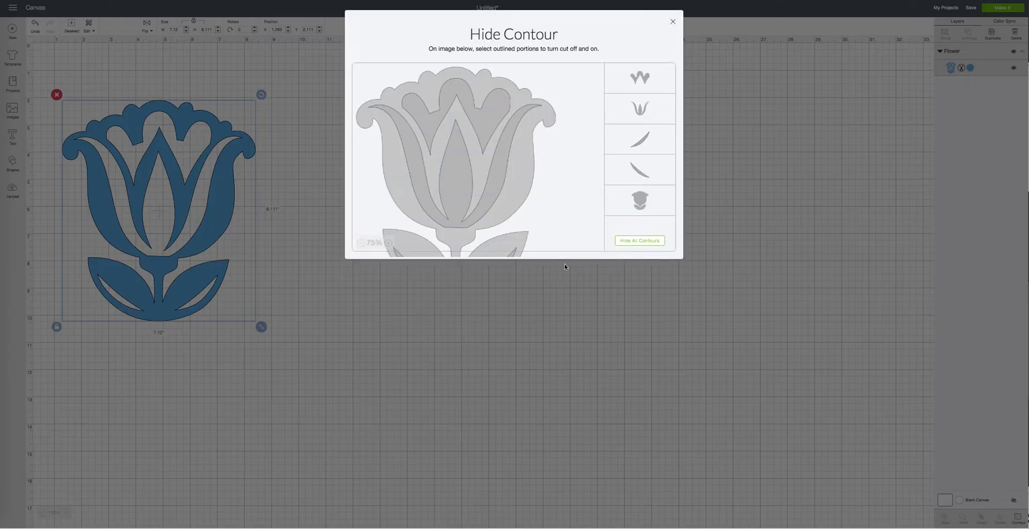
click(360, 243)
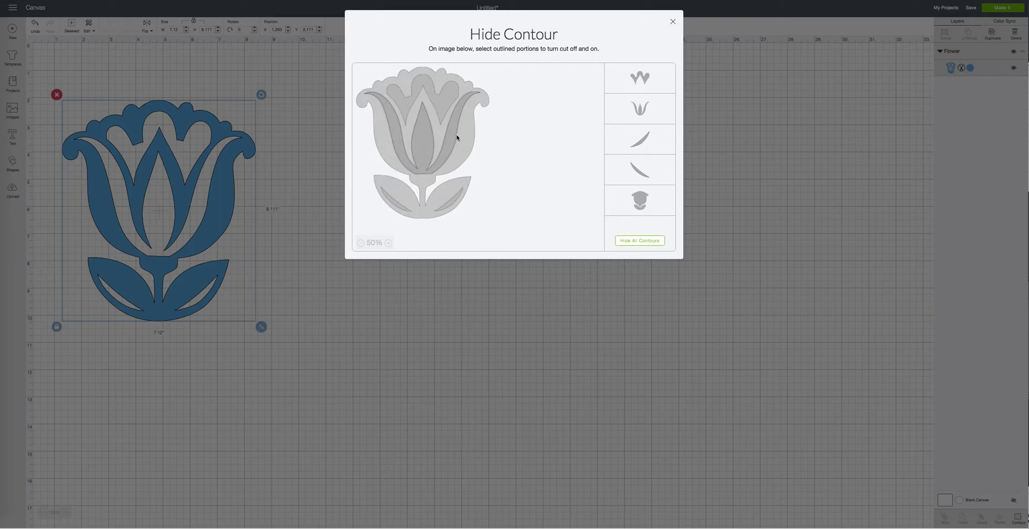
click(424, 154)
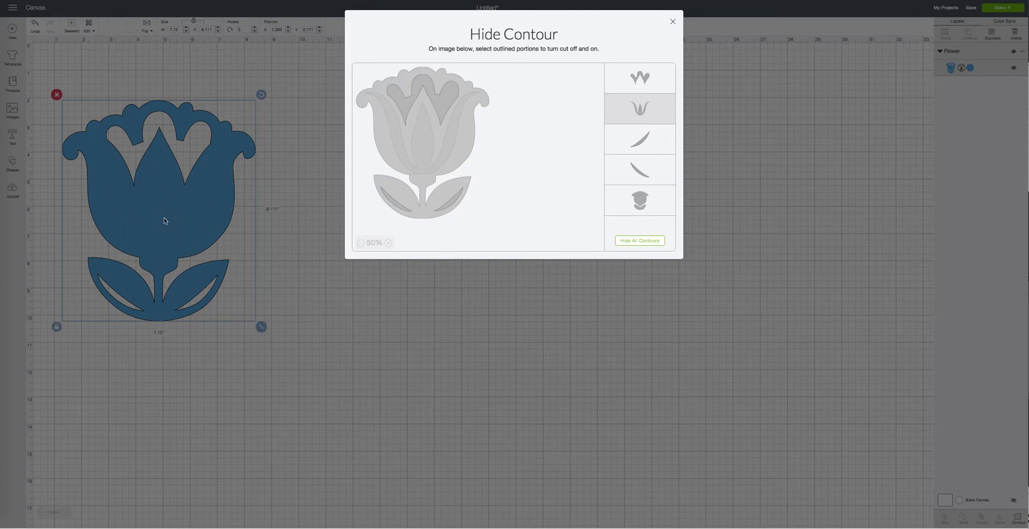
click(395, 141)
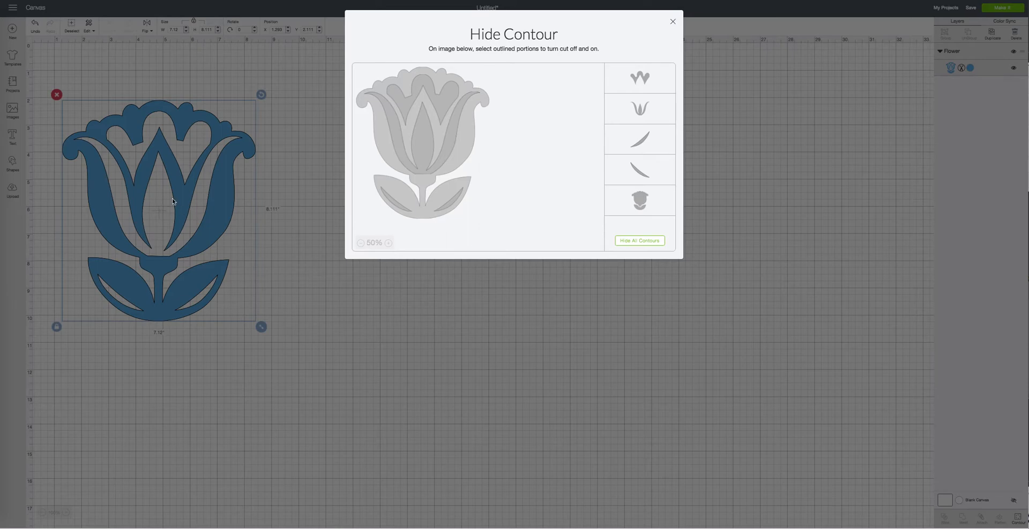
Hide the upper petal, inner petal and both leaf cut-outs so the flower is a solid silhouette
click(403, 98)
click(424, 153)
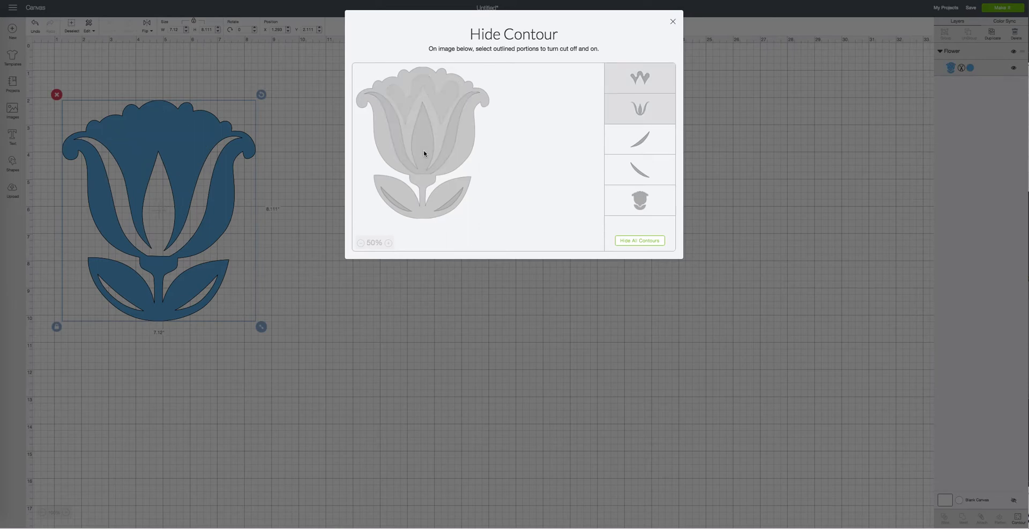
click(400, 207)
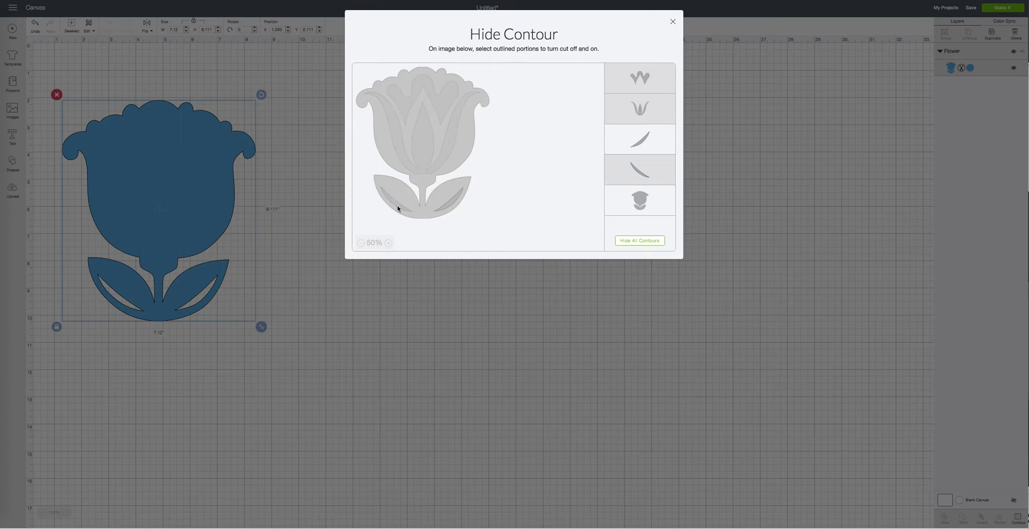
click(452, 207)
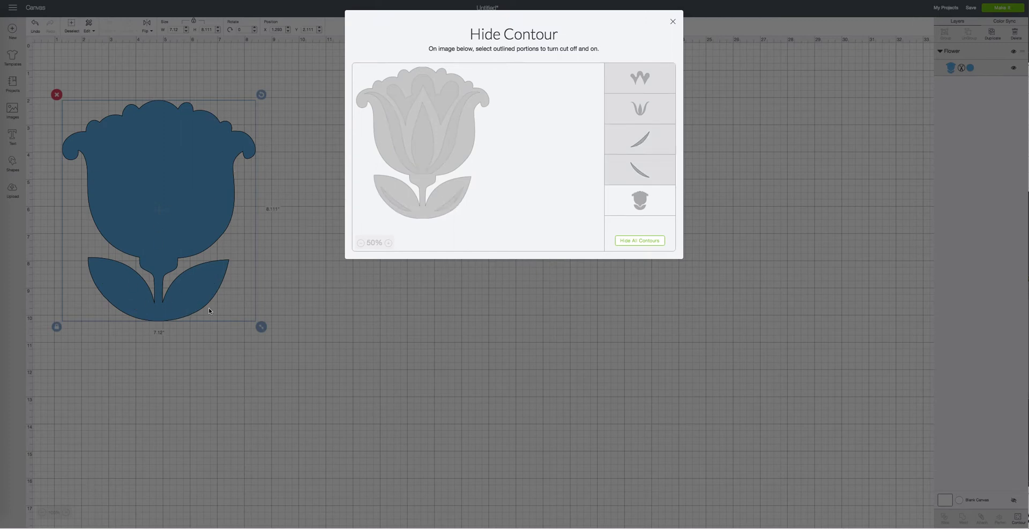
Restore both leaf cut-outs and the inner and upper petal cut-outs in the flower's contour list
click(661, 177)
click(658, 141)
click(654, 114)
click(654, 88)
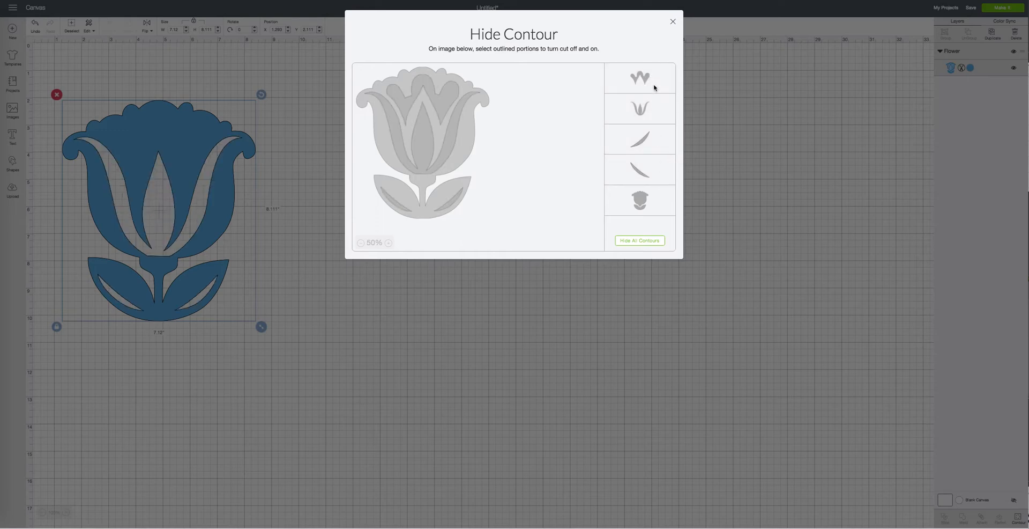
Hide the outer flower outline and both leaf slivers, keeping only the petal shapes, and close the contour editing
click(655, 204)
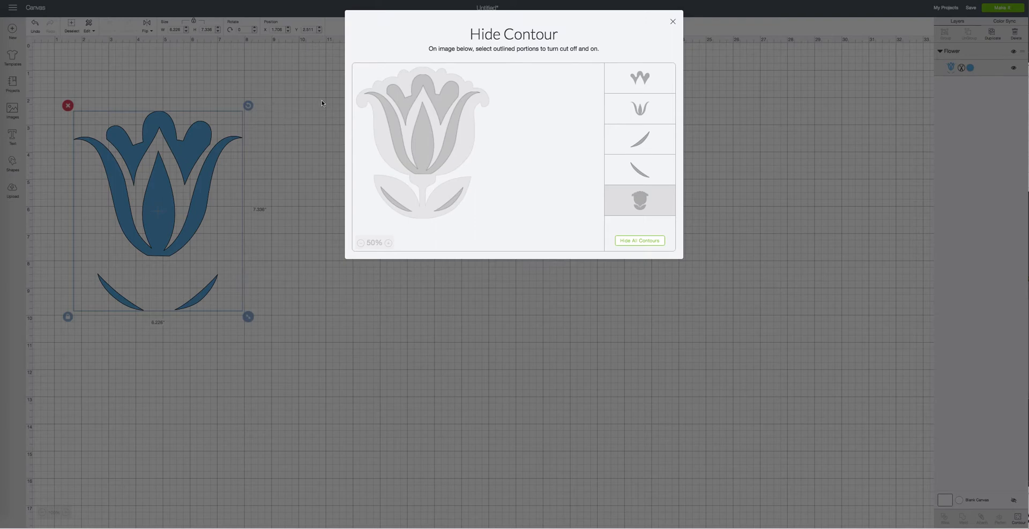
click(391, 202)
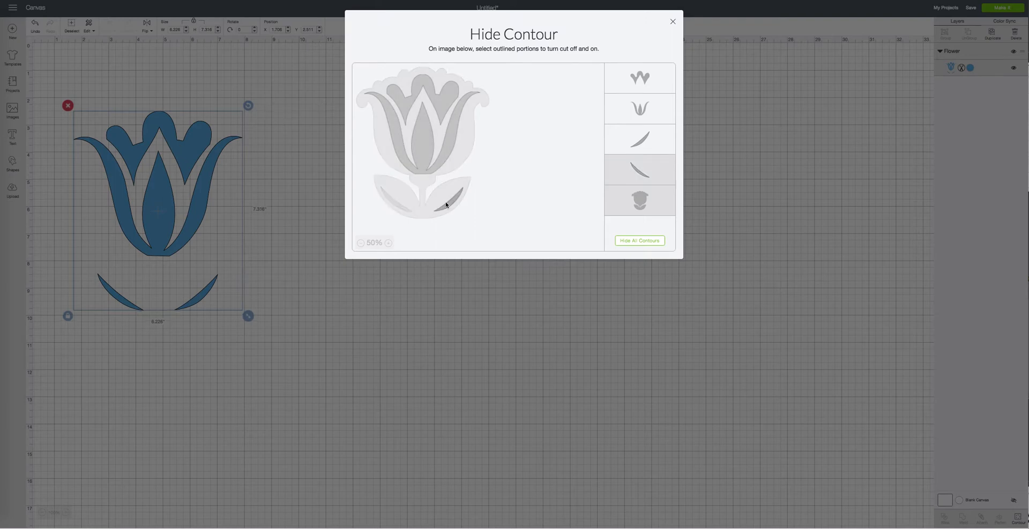
click(446, 204)
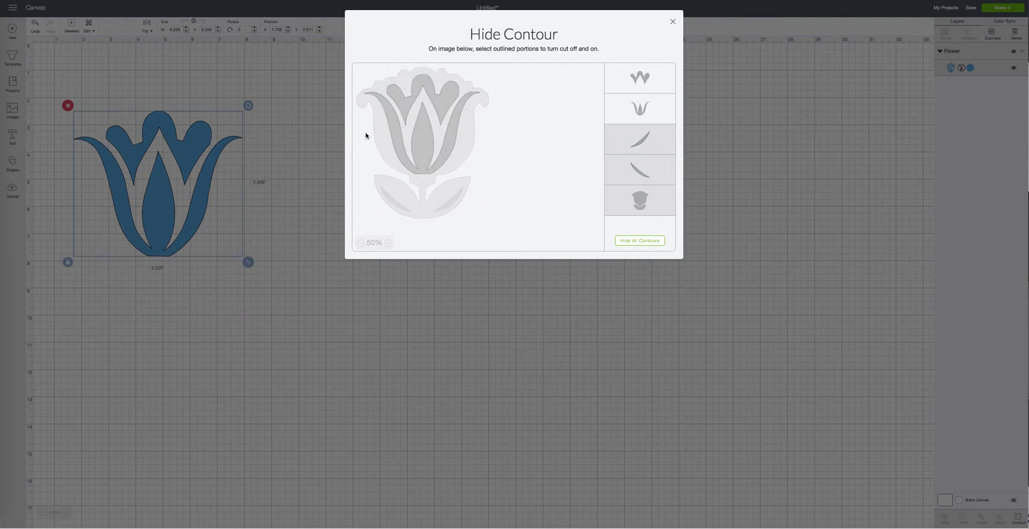
click(787, 200)
click(328, 209)
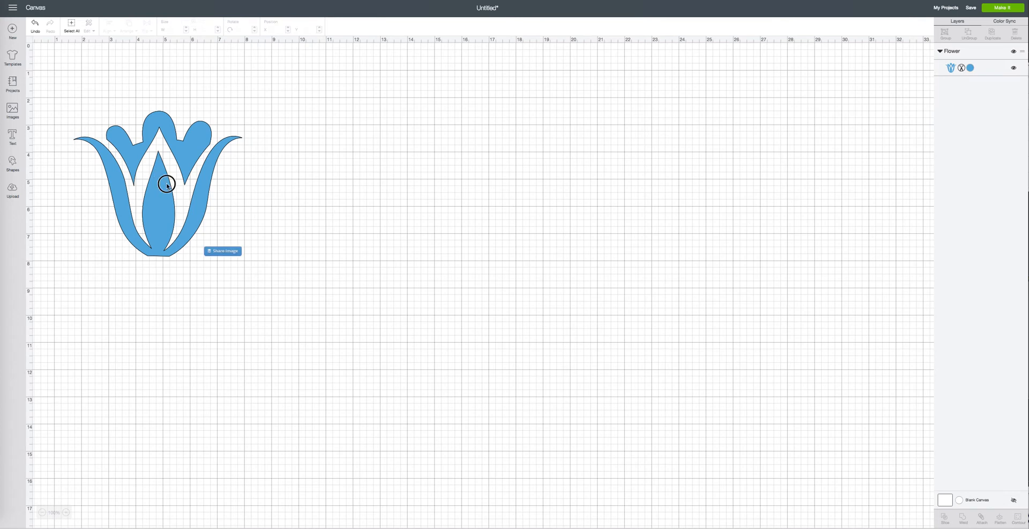
Move the remaining petal shape across the canvas to about X 4.8 and keep it selected
drag(166, 185, 282, 214)
click(489, 216)
click(291, 276)
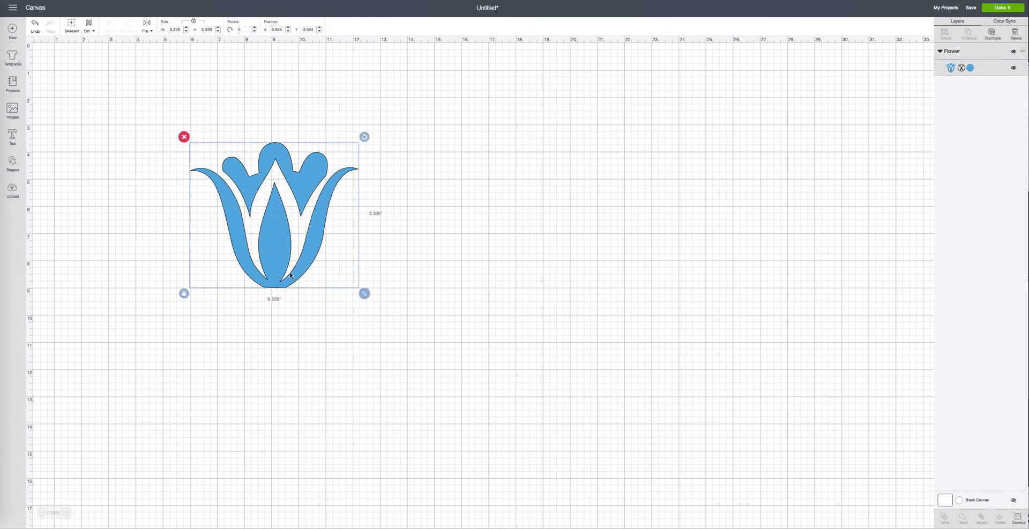
click(450, 289)
click(269, 254)
drag(317, 239, 281, 241)
Reopen the contour editing for the petal shape and restore the outer flower outline
click(1018, 517)
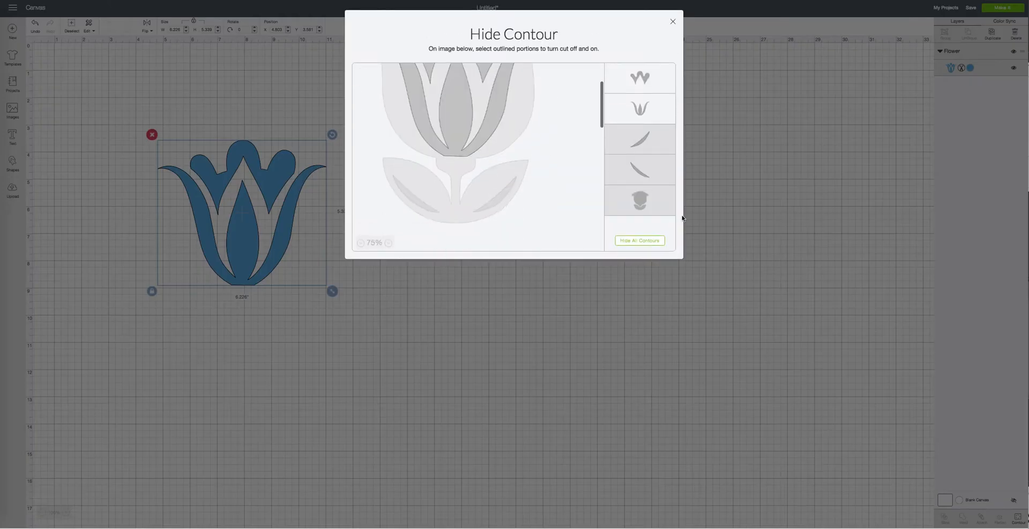
click(655, 202)
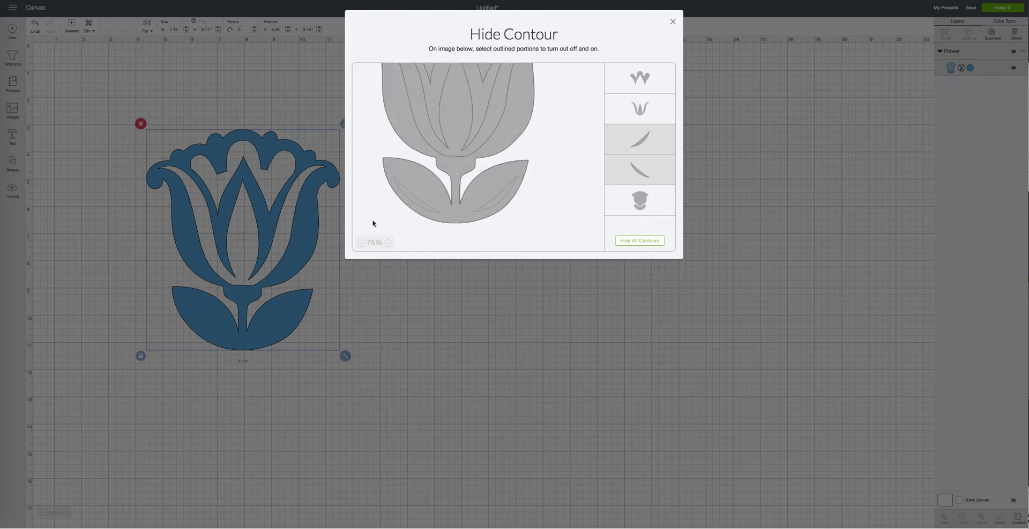
click(361, 244)
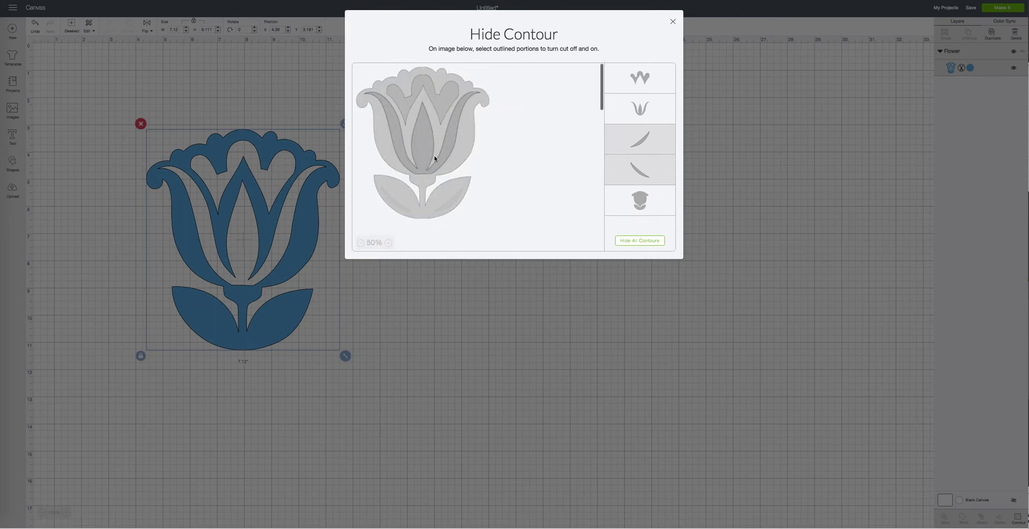
click(443, 80)
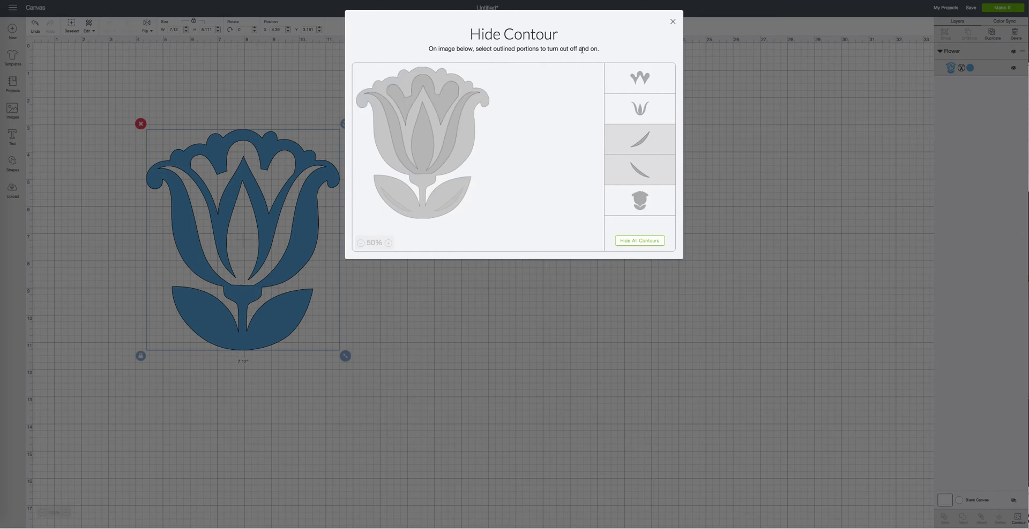
Hide the upper and inner petal cut-outs and restore both leaf slivers in the flower's contour list
click(644, 80)
click(643, 107)
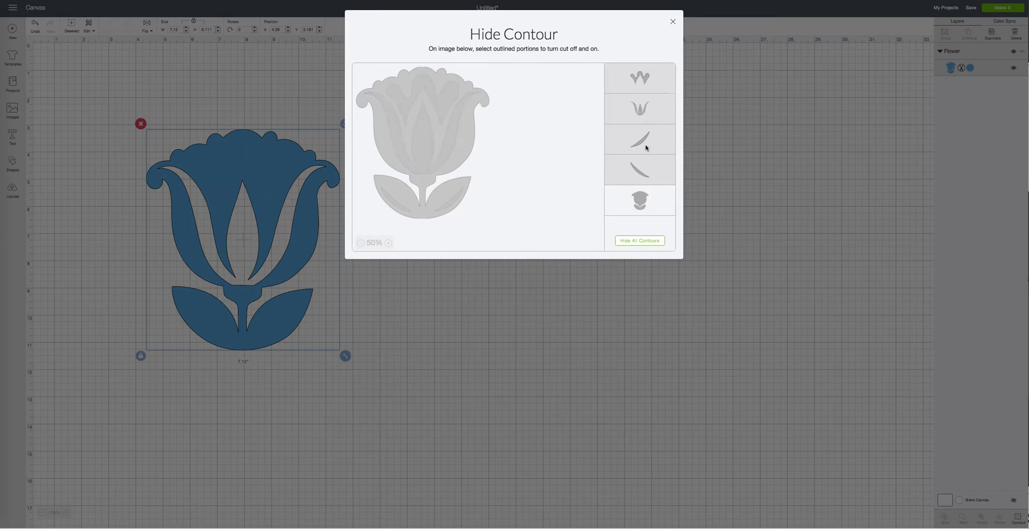
click(646, 144)
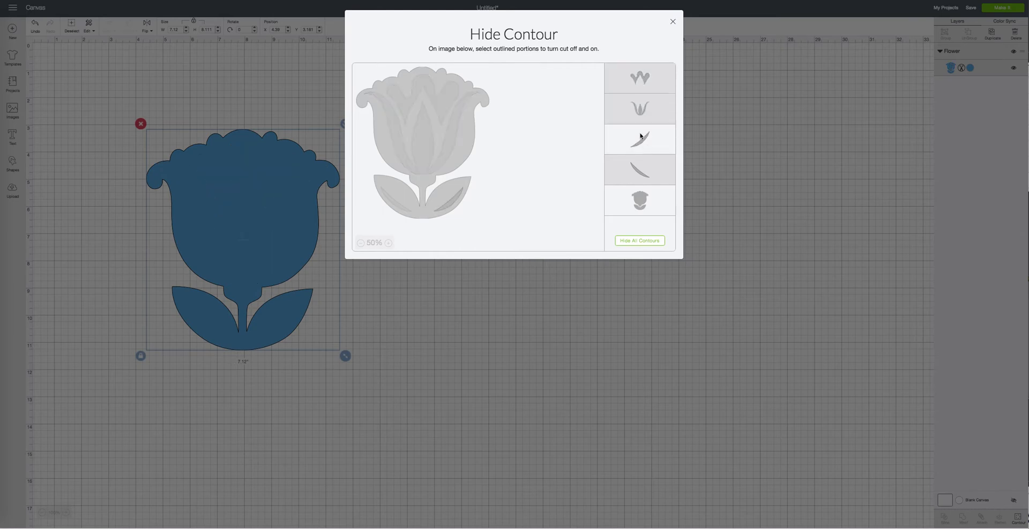
click(652, 173)
Restore the flower's inner and upper petal cut-outs and close the contour editing
click(649, 107)
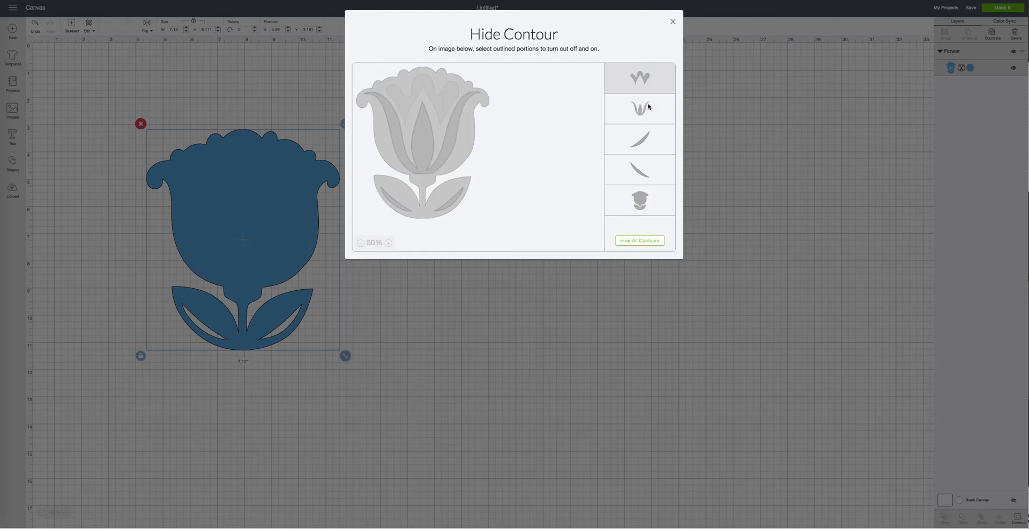
click(643, 79)
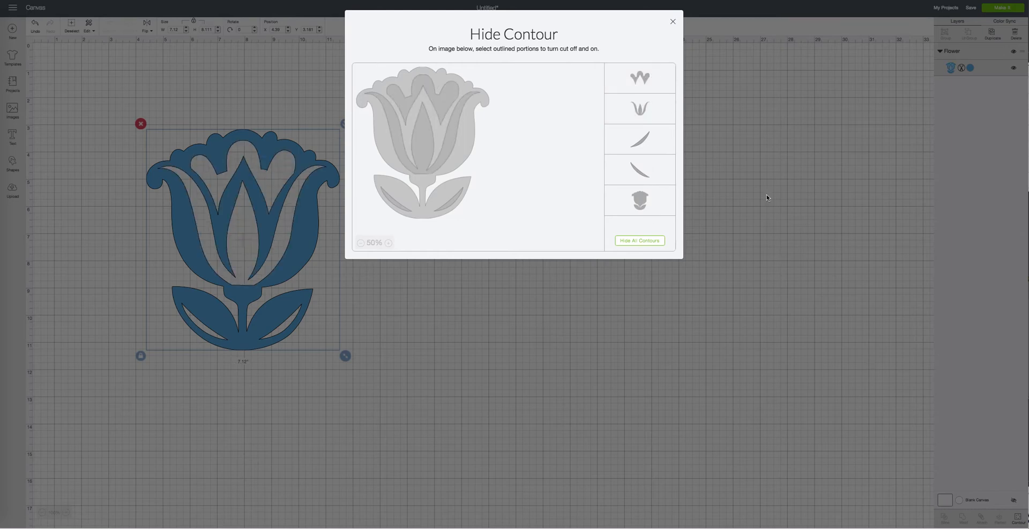
click(739, 97)
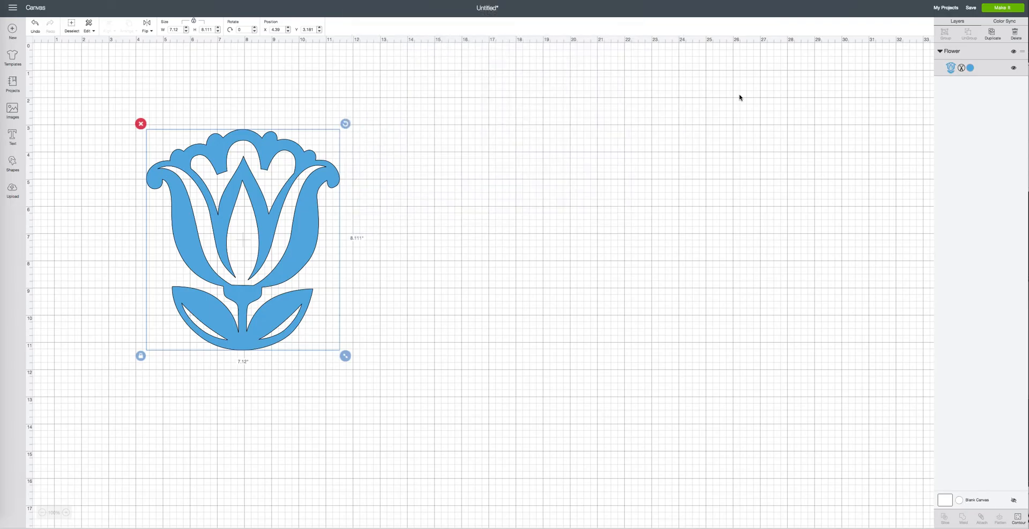
click(472, 283)
Move the flower to about X 1.8, Y 1.9, scale it down proportionally, and deselect it
drag(266, 275, 192, 239)
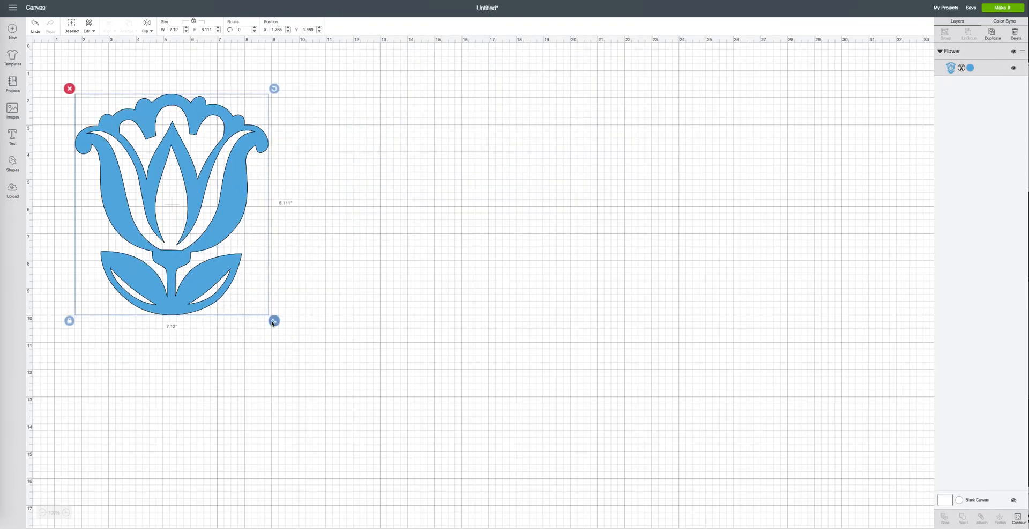
drag(274, 320, 217, 256)
click(274, 253)
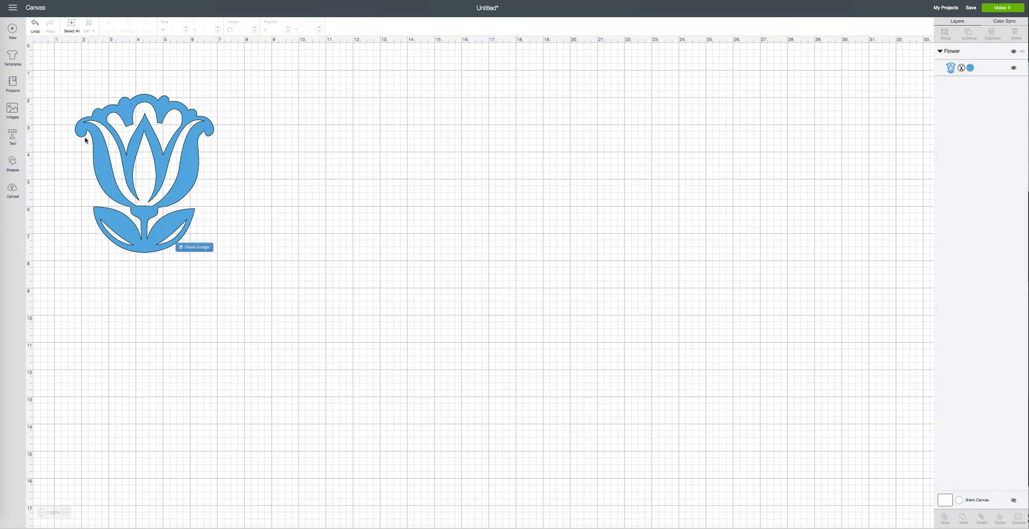
Insert the single-colour red butterfly with floral cut-outs from the Florals Embellished images
click(13, 111)
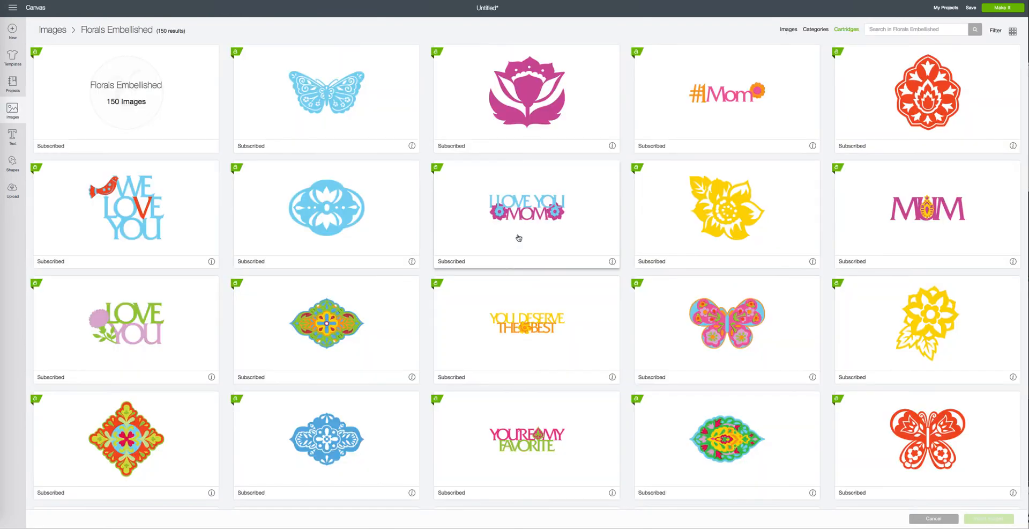
scroll(519, 238, down, 2)
scroll(901, 227, down, 4)
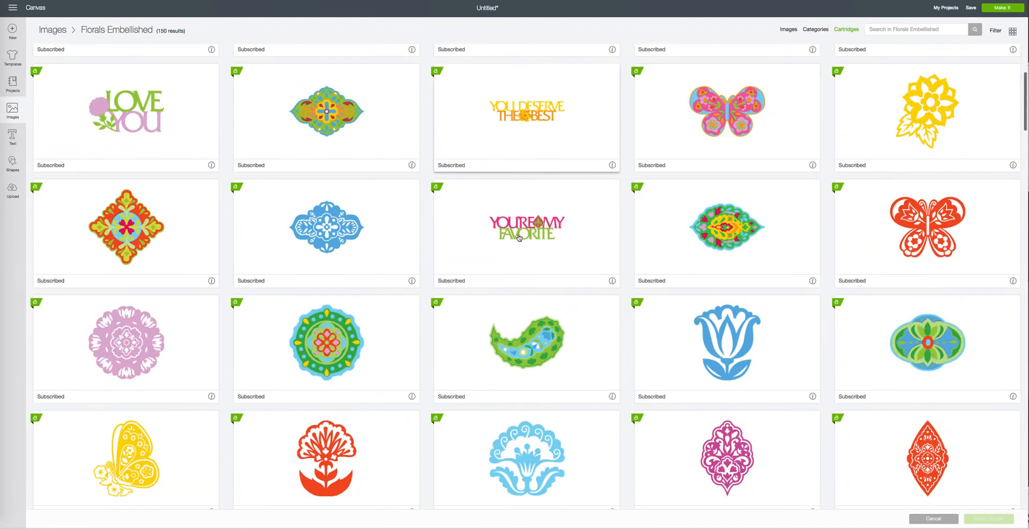
click(901, 228)
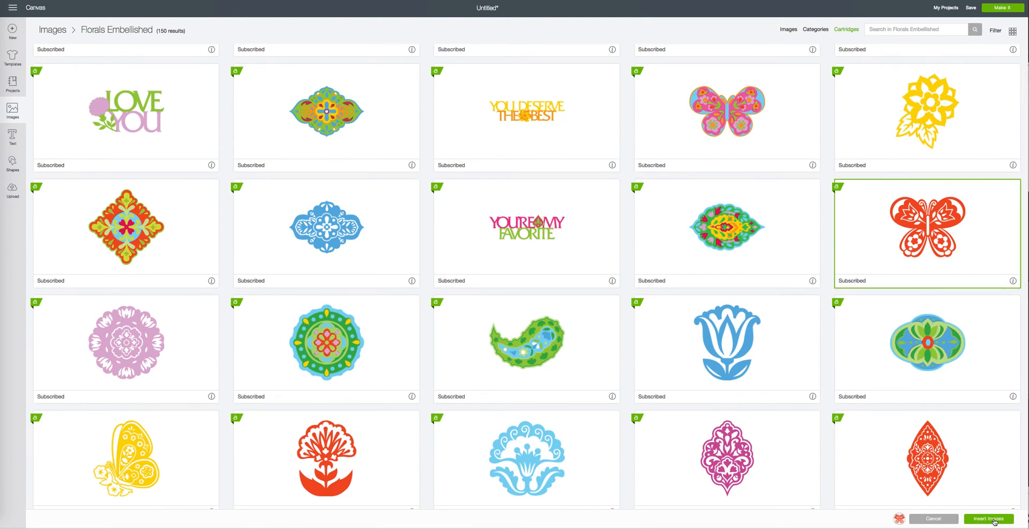
click(990, 519)
Move the butterfly clear of the flower and enlarge it to about 10.08 by 8.02 inches
drag(134, 150, 339, 167)
drag(403, 211, 572, 329)
click(457, 262)
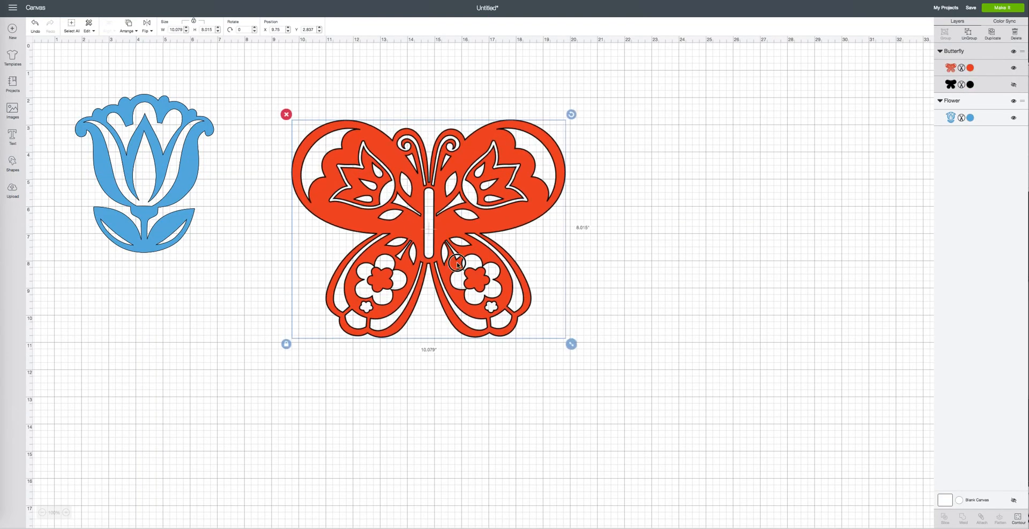
click(614, 233)
Place the butterfly directly below the flower at about X 1.9, Y 8.5 and deselect it
drag(503, 202, 499, 195)
click(607, 192)
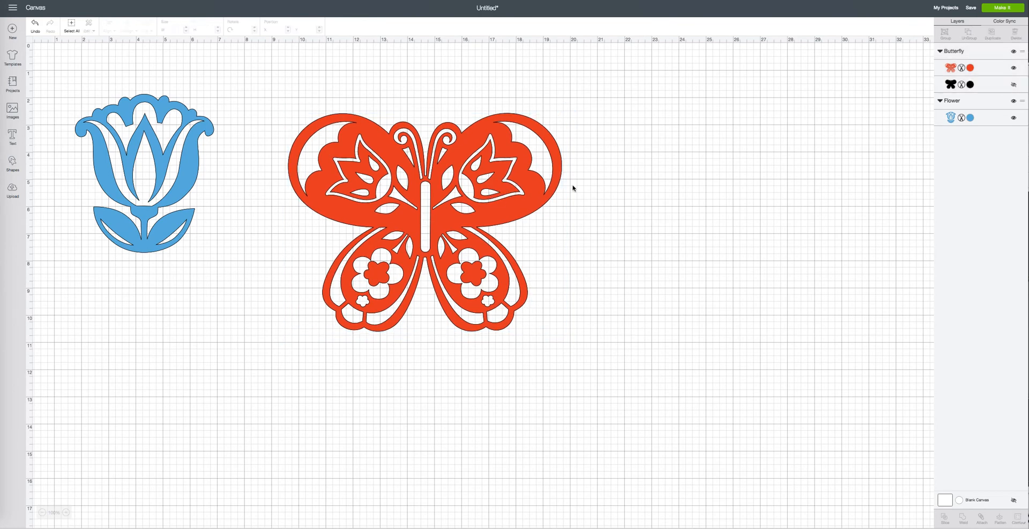
drag(484, 160, 275, 322)
click(514, 230)
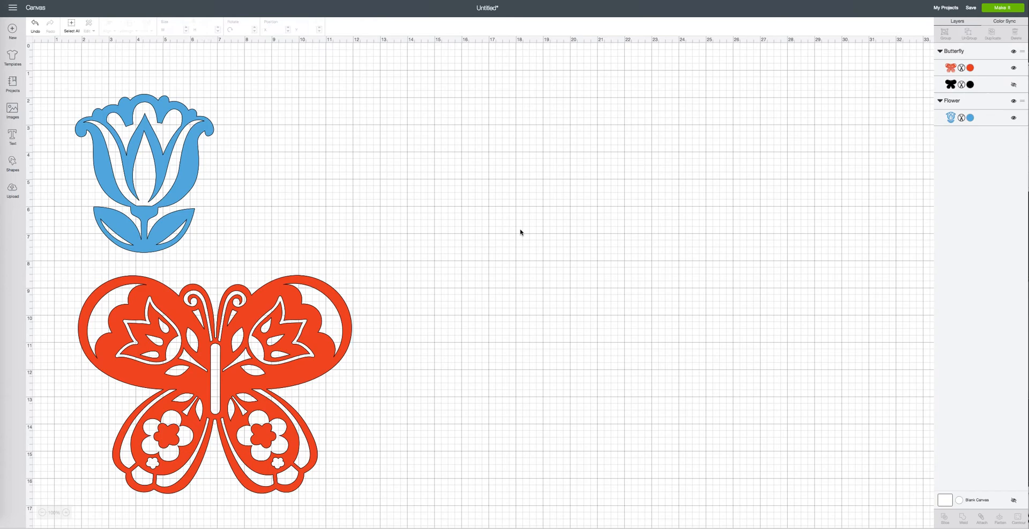
Hide the butterfly's body, antenna and outer wing-edge cut-outs with Contour, keeping the floral cut-outs, and close the contour editing
click(311, 365)
click(1017, 518)
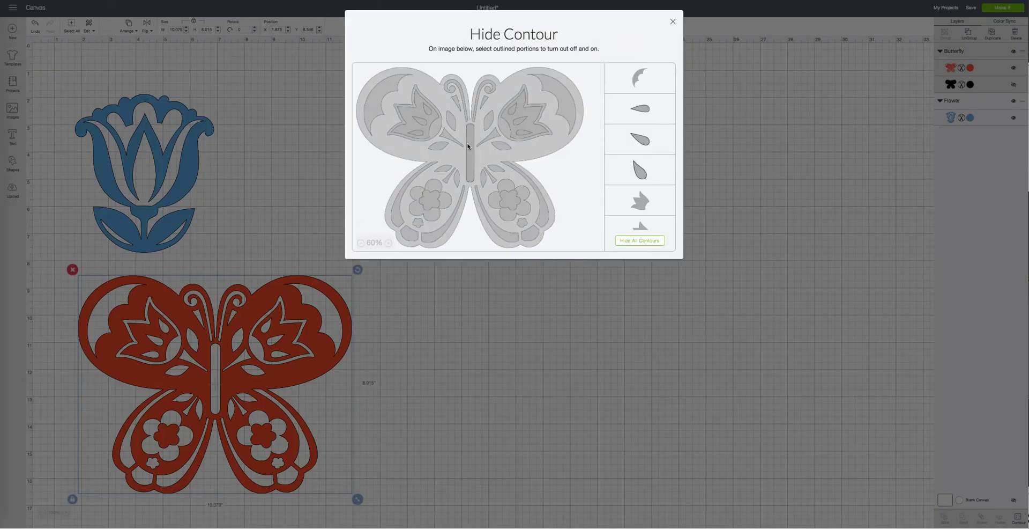
scroll(642, 166, down, 10)
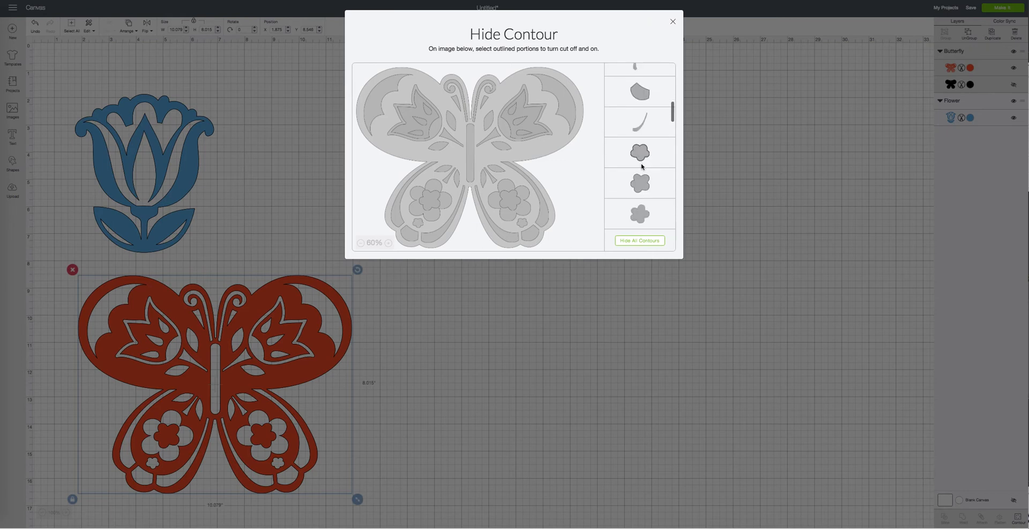
scroll(641, 166, down, 8)
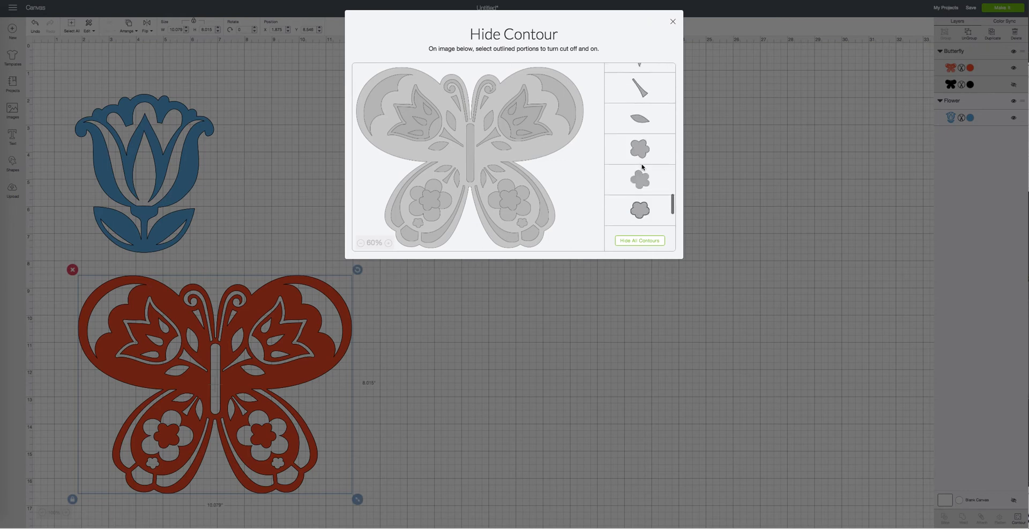
scroll(642, 167, up, 18)
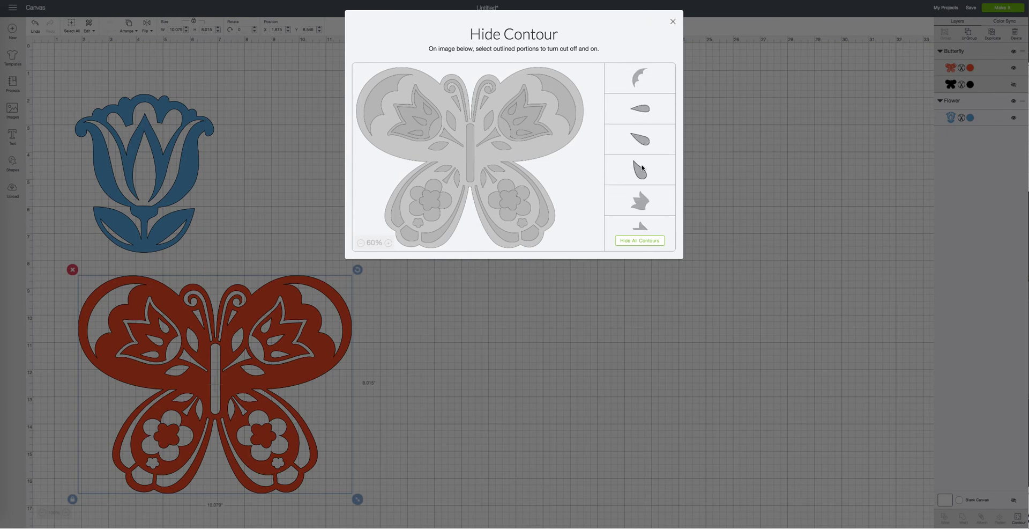
click(470, 154)
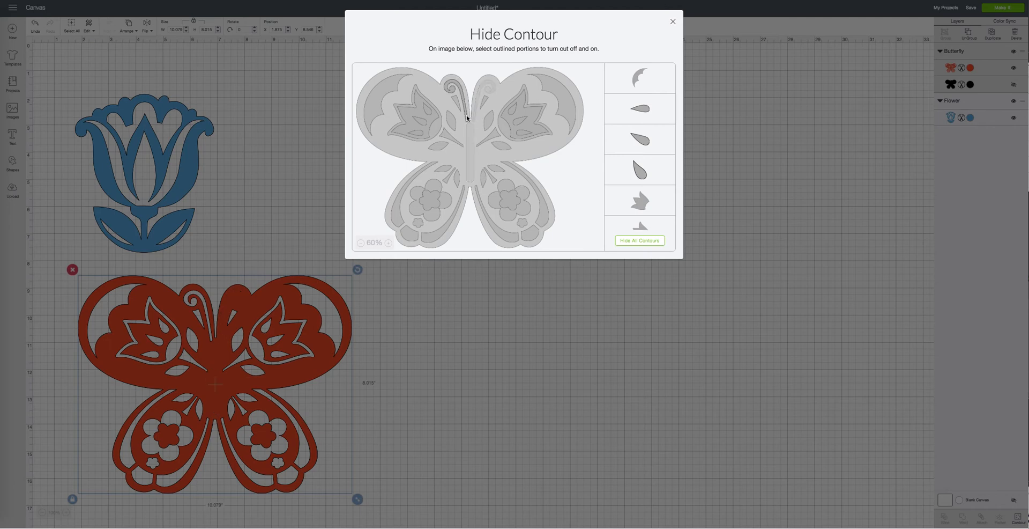
click(467, 116)
click(565, 97)
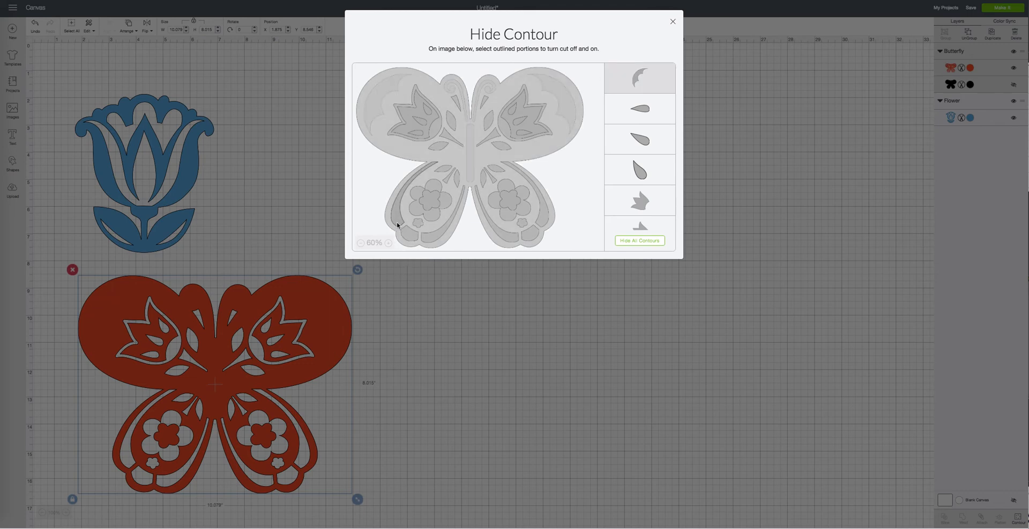
click(507, 238)
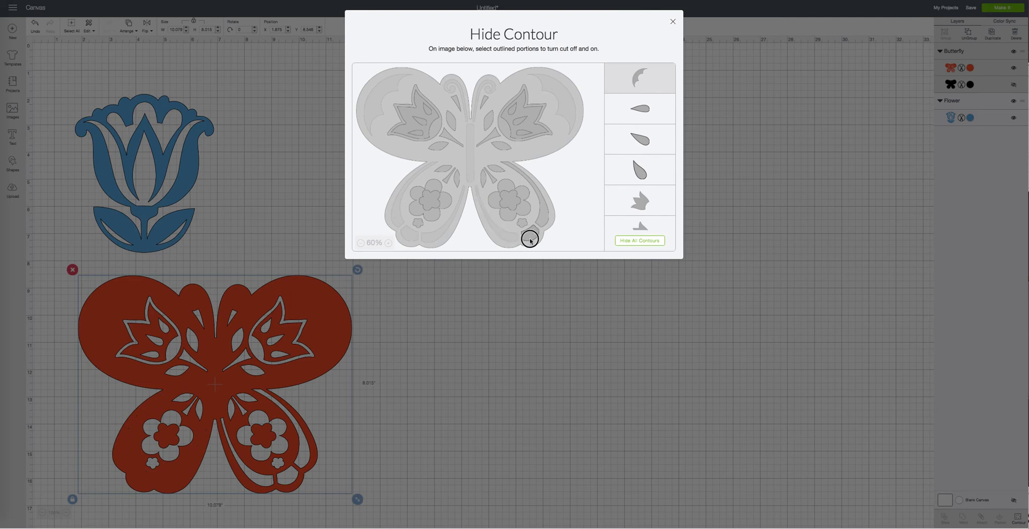
click(511, 382)
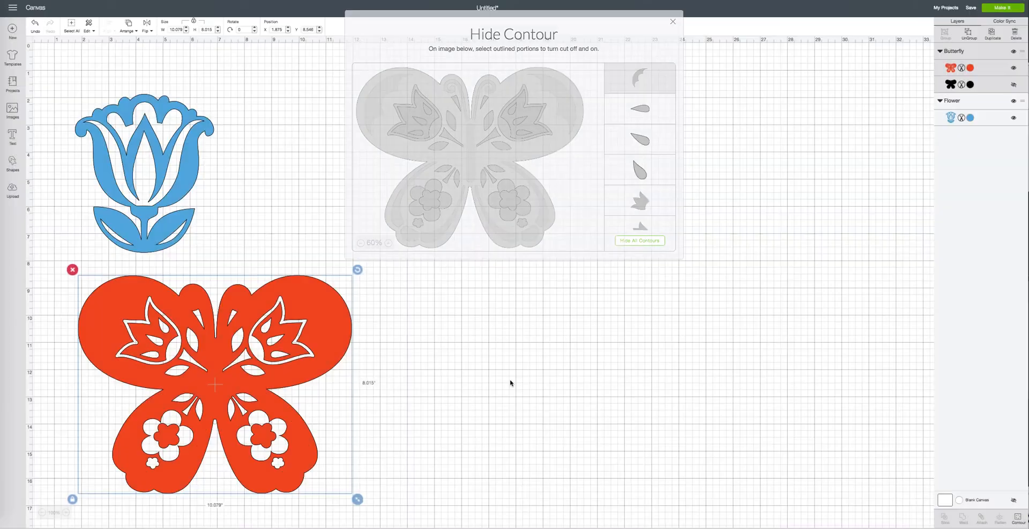
Shrink the butterfly to about 7.27 by 5.78 inches and move it across the canvas to about X 20.1, Y 2.7
drag(316, 331, 386, 265)
drag(427, 432, 749, 256)
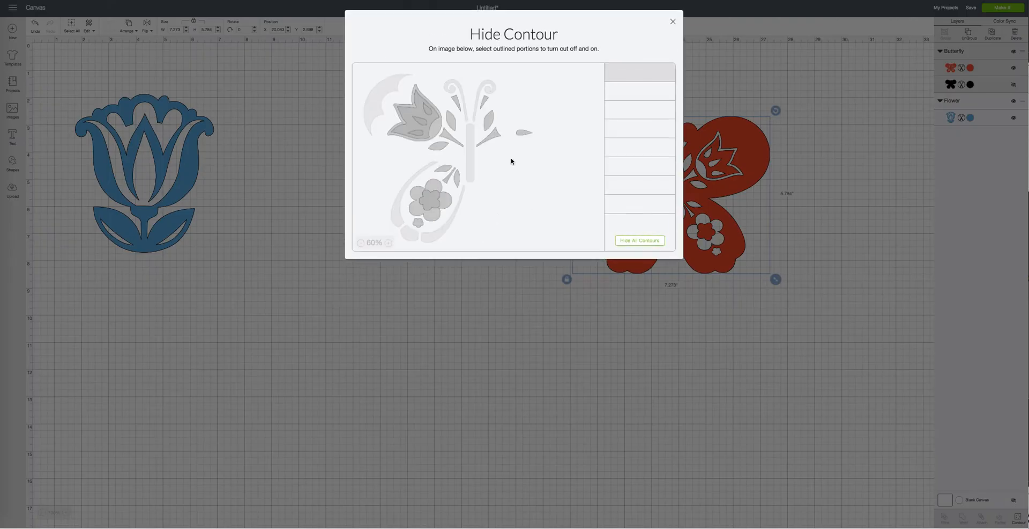
Hide all of the butterfly's contours at once, show them all again, and close the contour editing
scroll(618, 206, down, 5)
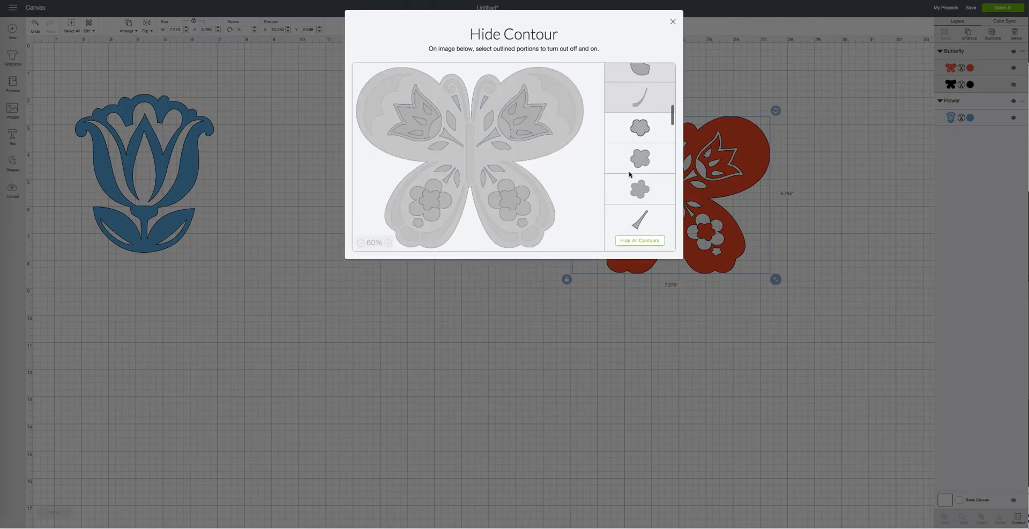
click(642, 241)
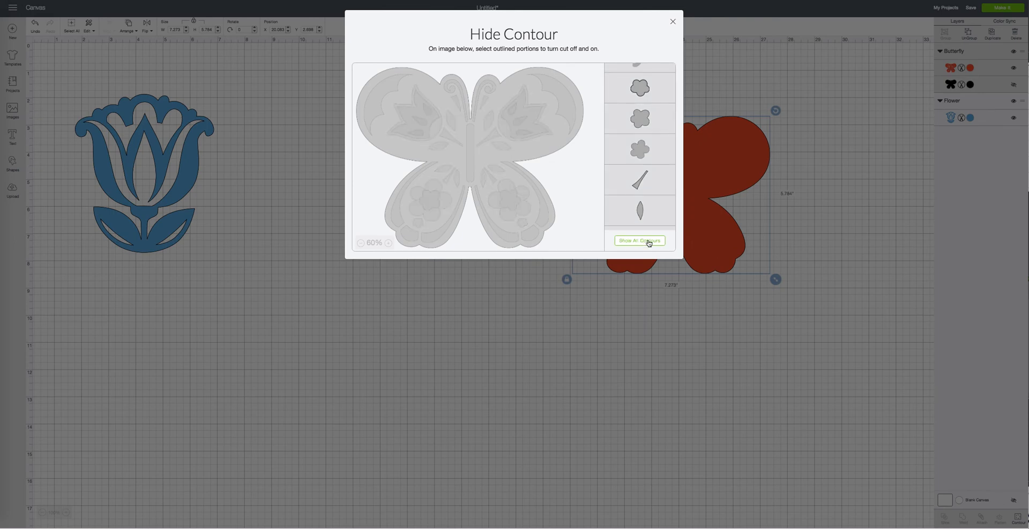
click(643, 240)
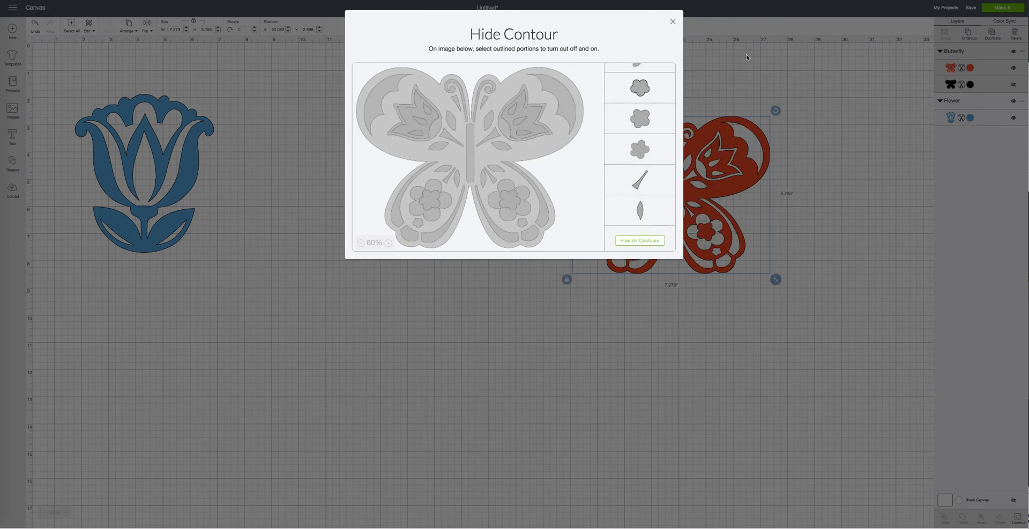
click(736, 68)
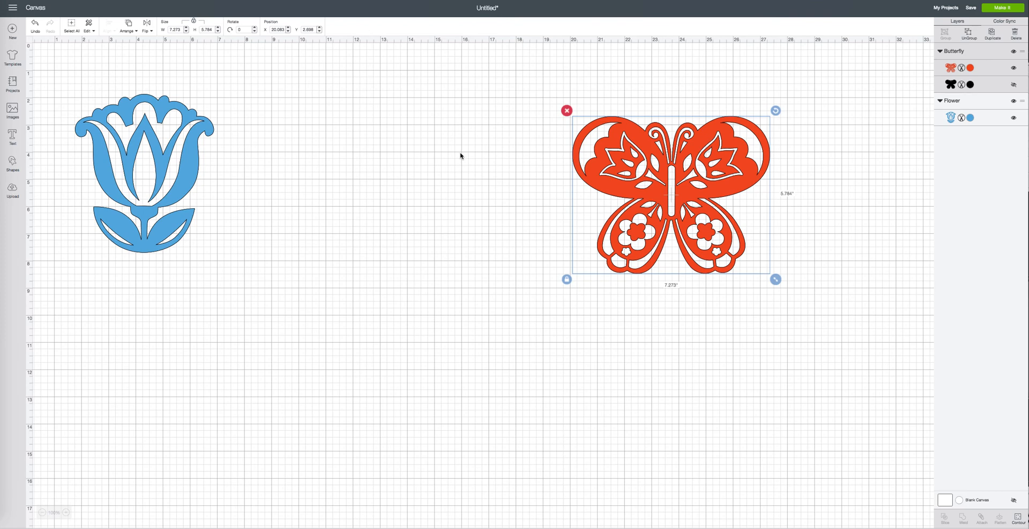
Undo showing and hiding all contours on the butterfly
click(461, 156)
key(ctrl+z)
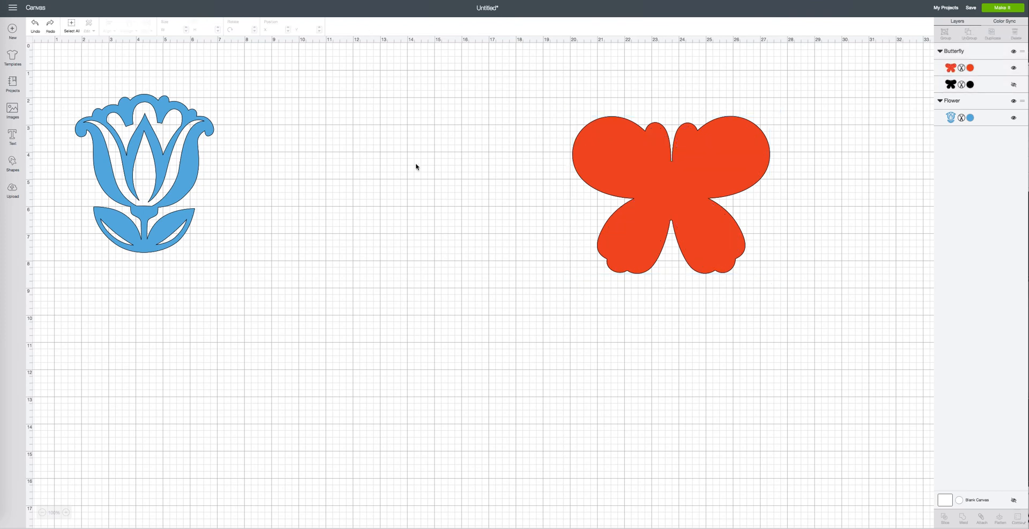
key(ctrl+y)
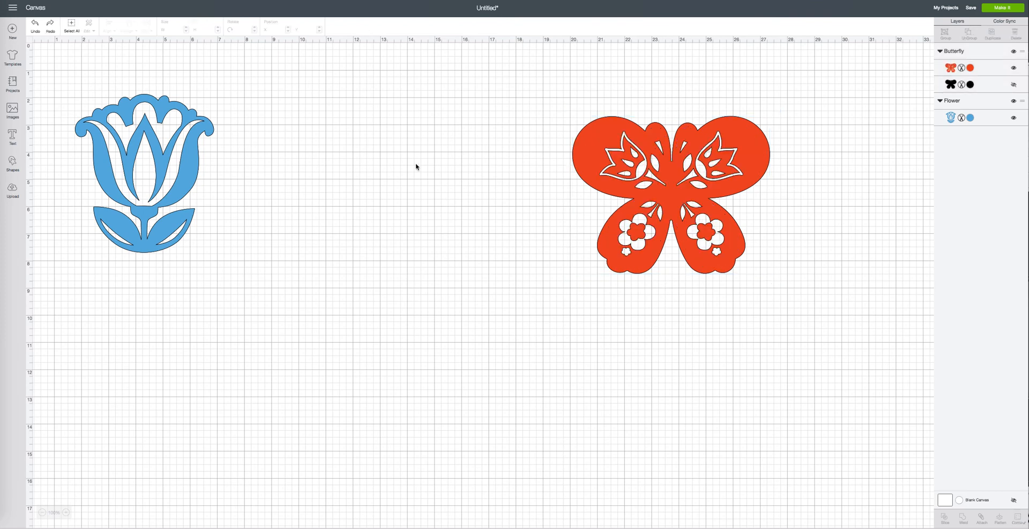
Duplicate the butterfly and place the copy below the original at about X 22.6, Y 9.6
click(942, 75)
click(991, 35)
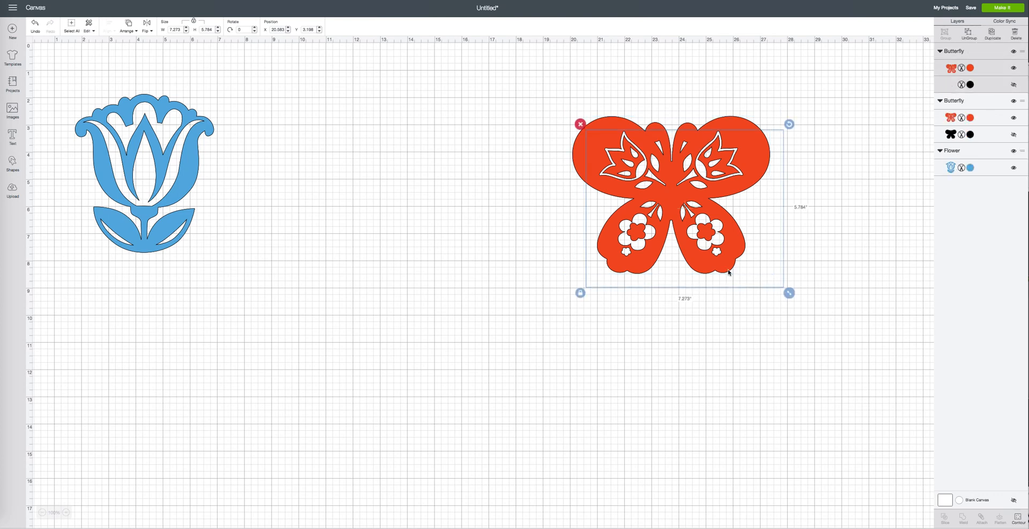
drag(713, 255, 765, 425)
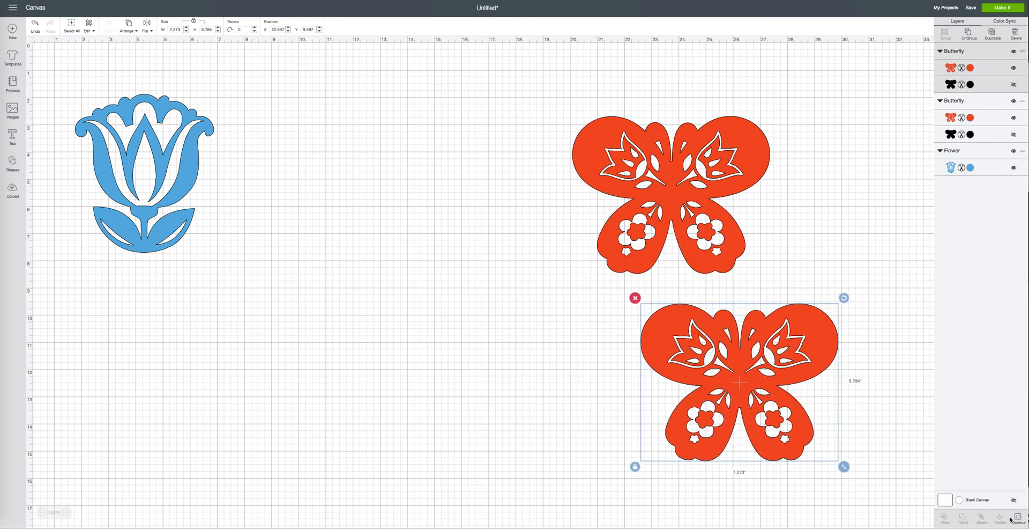
Open the lower butterfly copy for contour editing and restore all of its hidden cuts
click(1019, 519)
click(642, 240)
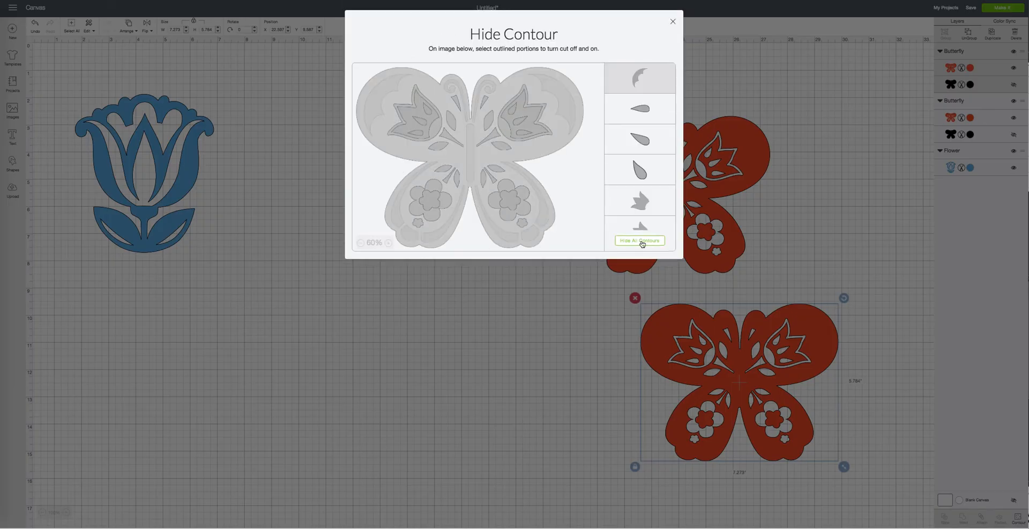
click(636, 242)
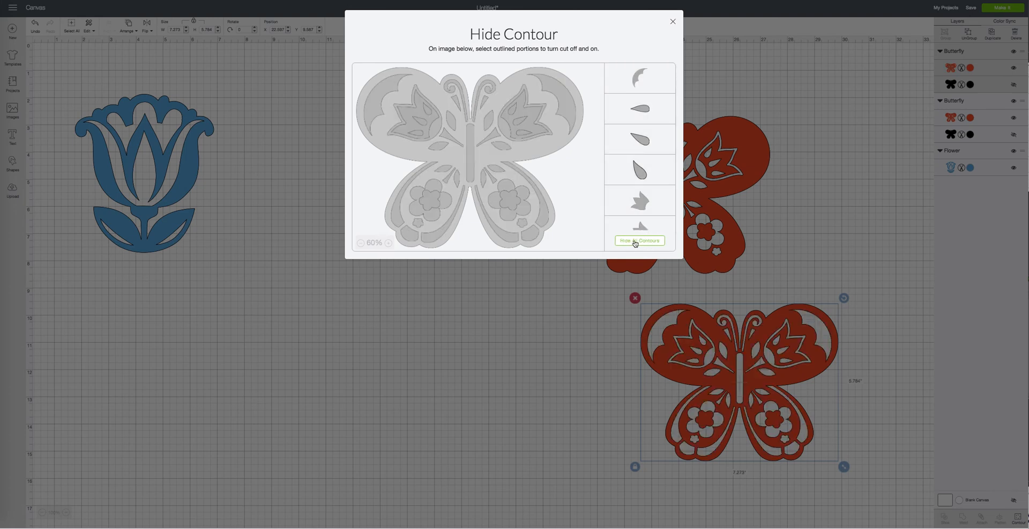
Hide the inner tulip contours in both upper wings and the flower-centre contours in both lower wings
click(435, 133)
click(505, 133)
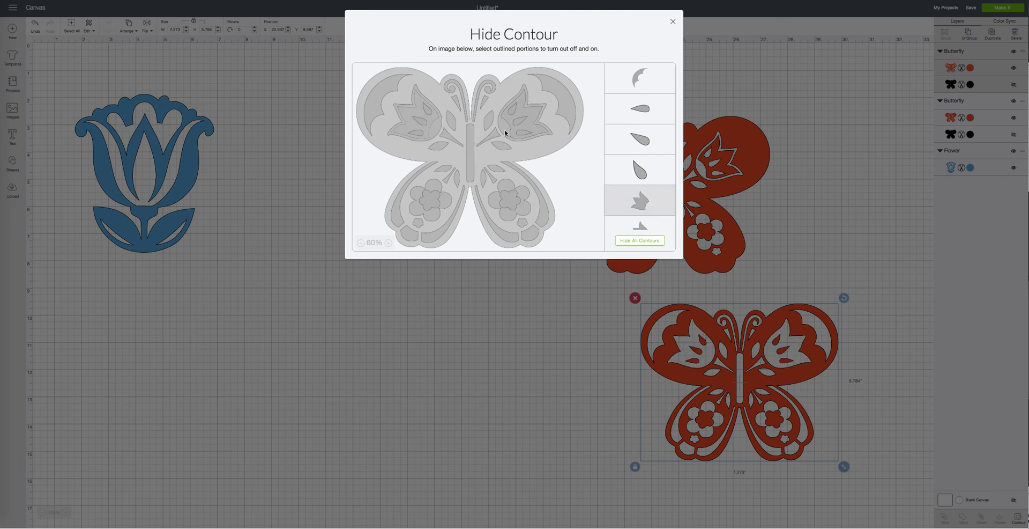
click(511, 200)
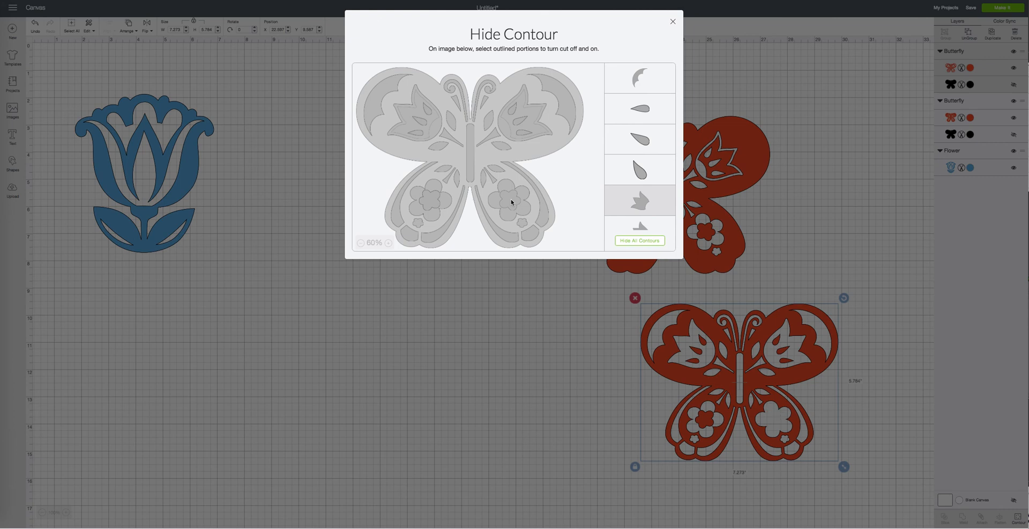
click(428, 203)
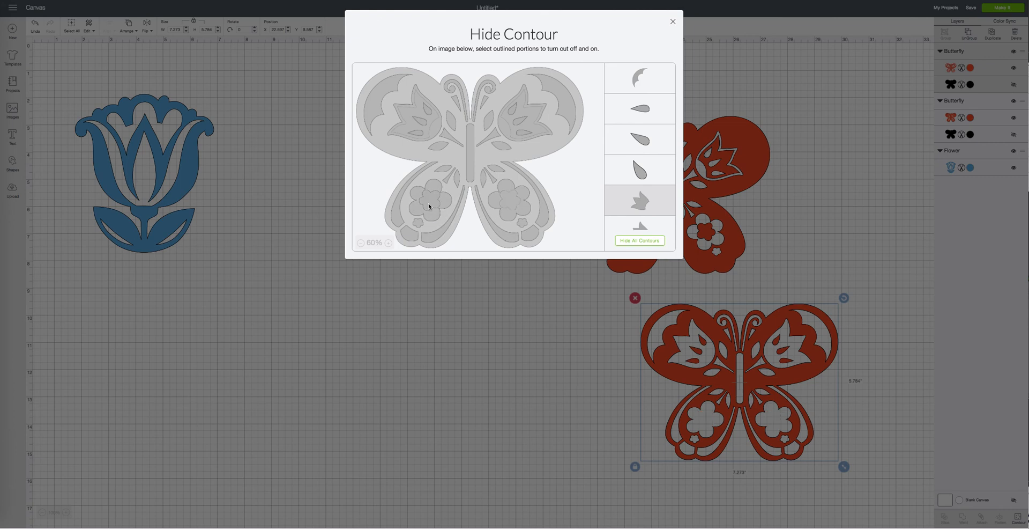
Hide the small leaf and bud contours around the flowers in both lower wings of the butterfly copy
click(450, 176)
click(418, 223)
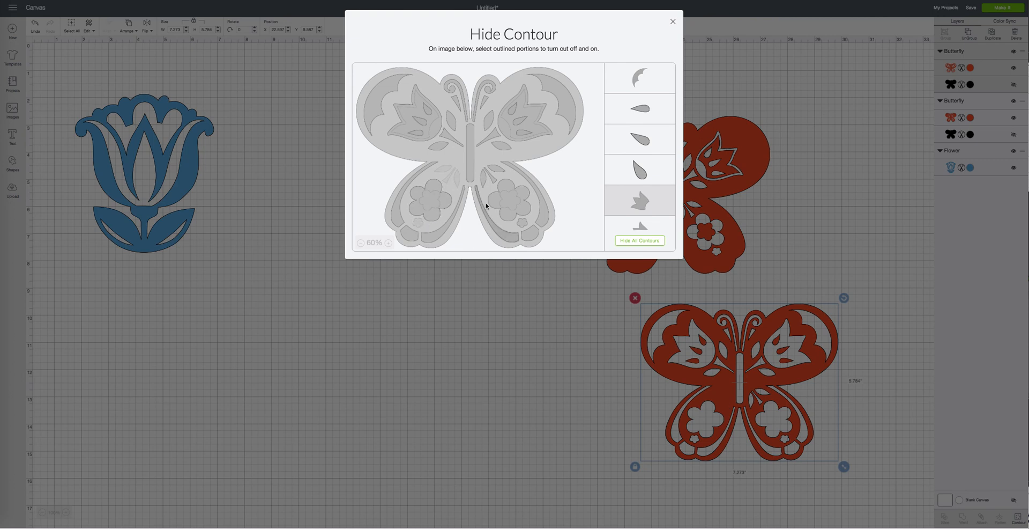
click(490, 174)
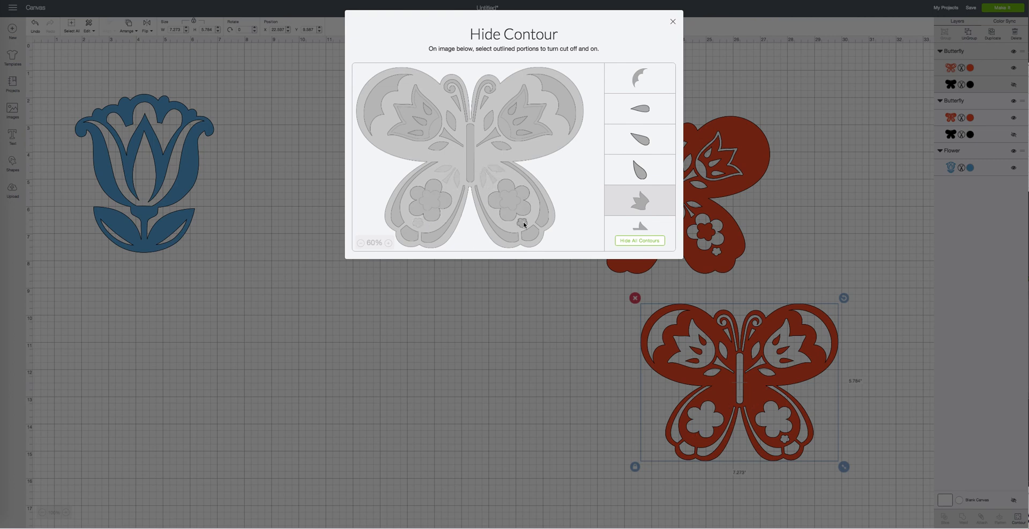
Hide the small petal contours inside the tulips of both upper wings and close the contour editing
click(522, 132)
click(516, 115)
click(515, 113)
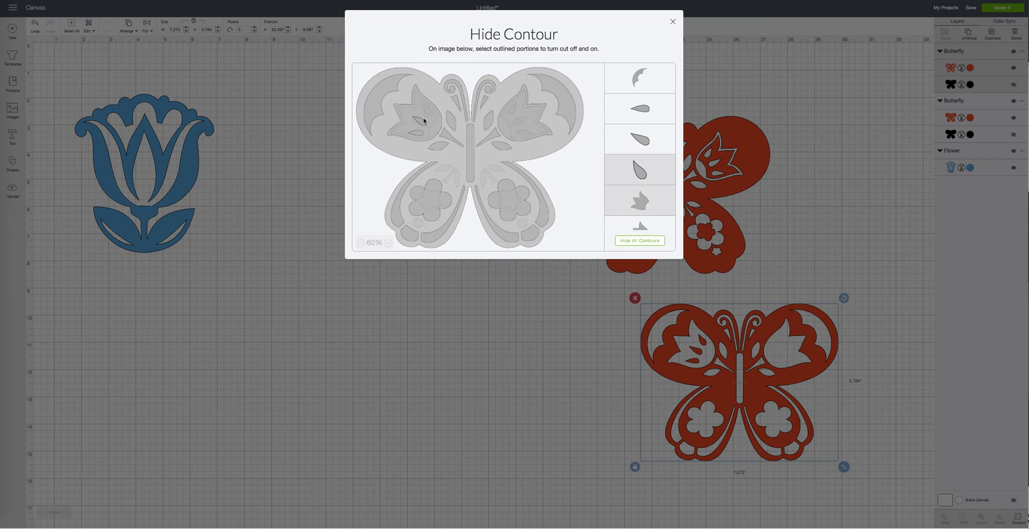
click(425, 117)
click(419, 128)
click(425, 145)
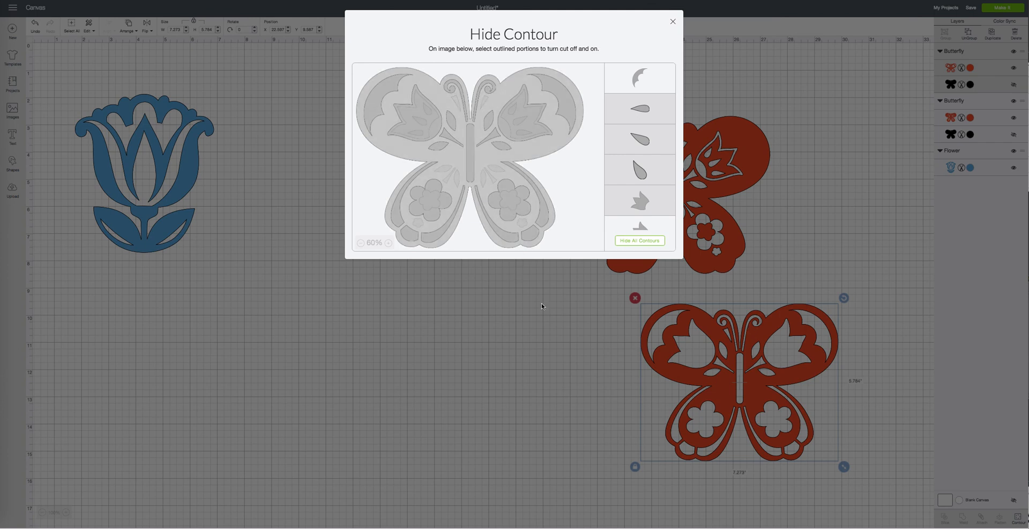
click(548, 378)
click(547, 381)
Rotate the original butterfly to about 346° and its copy to about 16.2°, placing the copy to the right of the original
drag(758, 121, 670, 91)
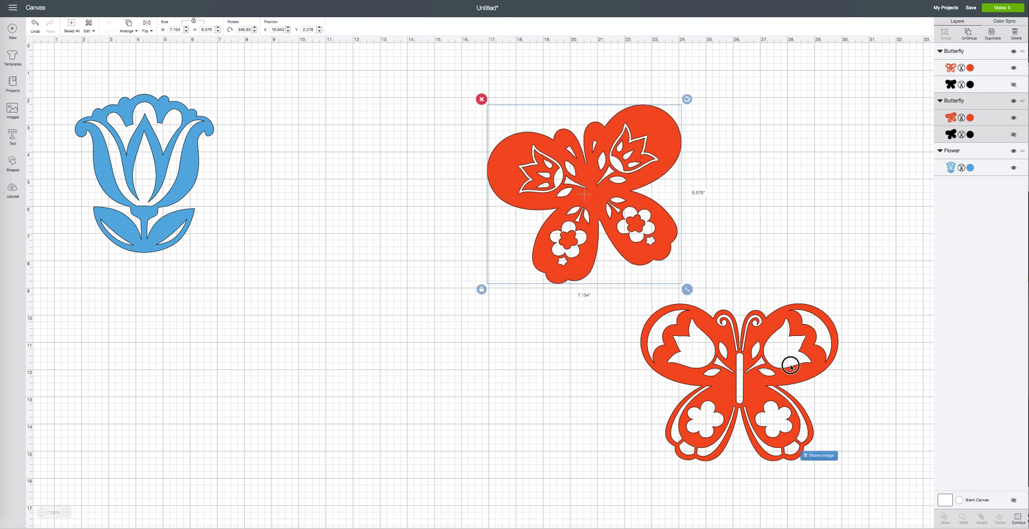
click(788, 355)
drag(844, 298, 856, 330)
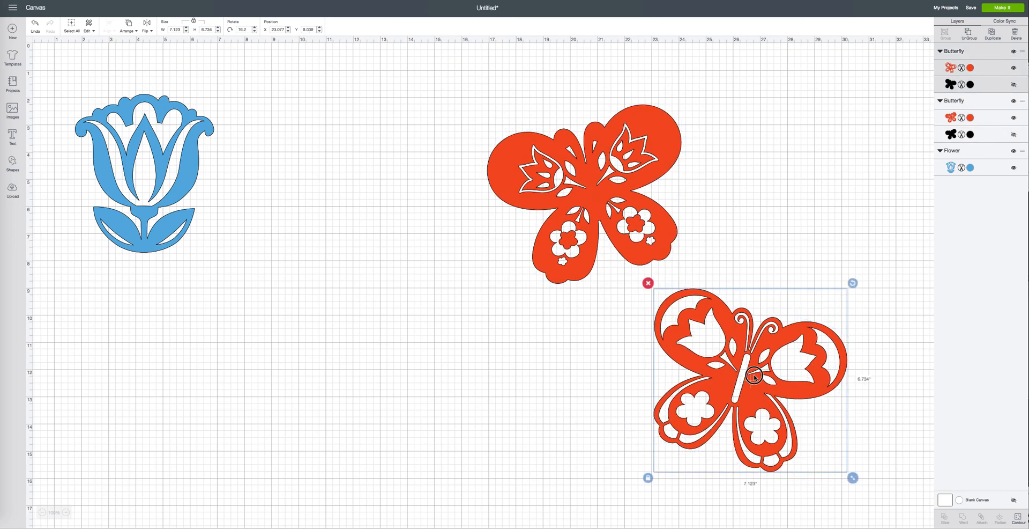
drag(751, 385, 785, 261)
click(682, 317)
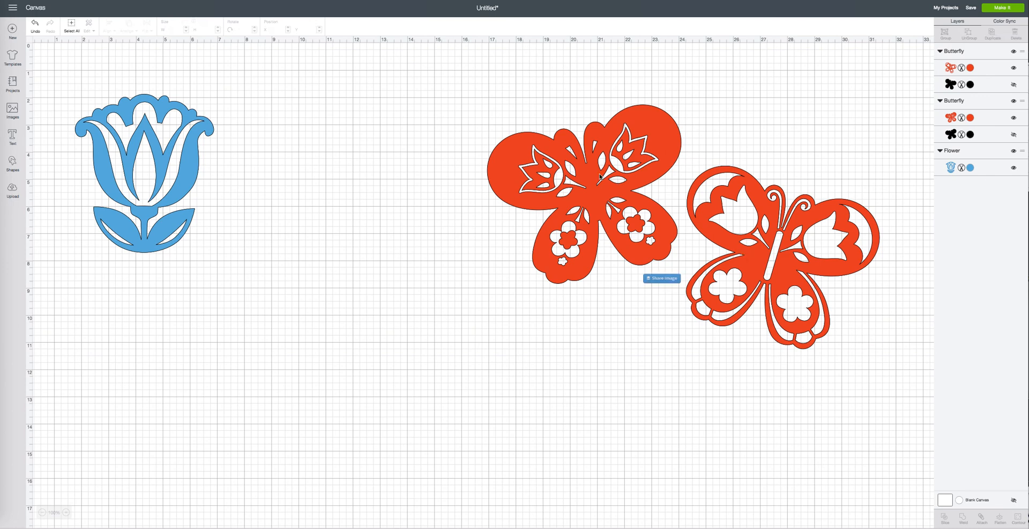
drag(599, 173, 597, 162)
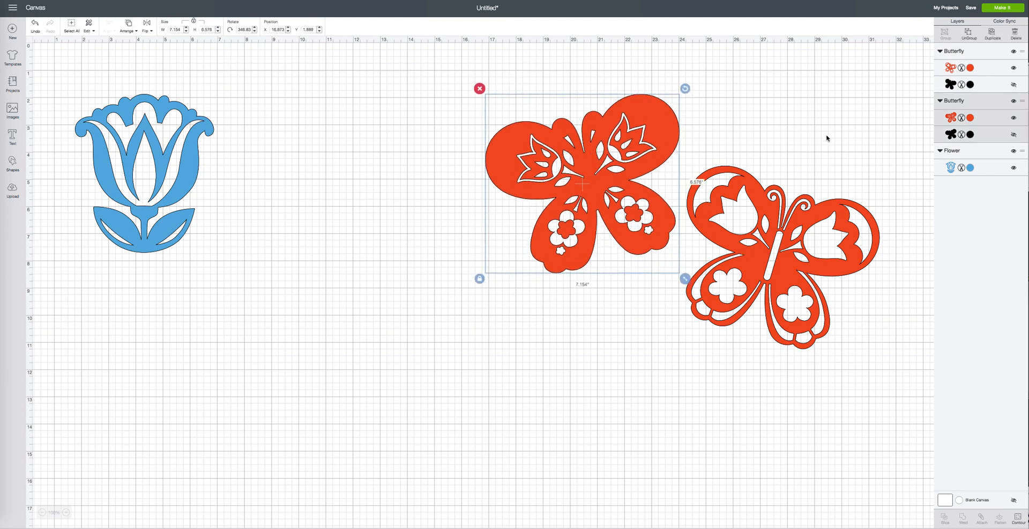
Change the original butterfly's visible red layer to the basic orange color
click(970, 118)
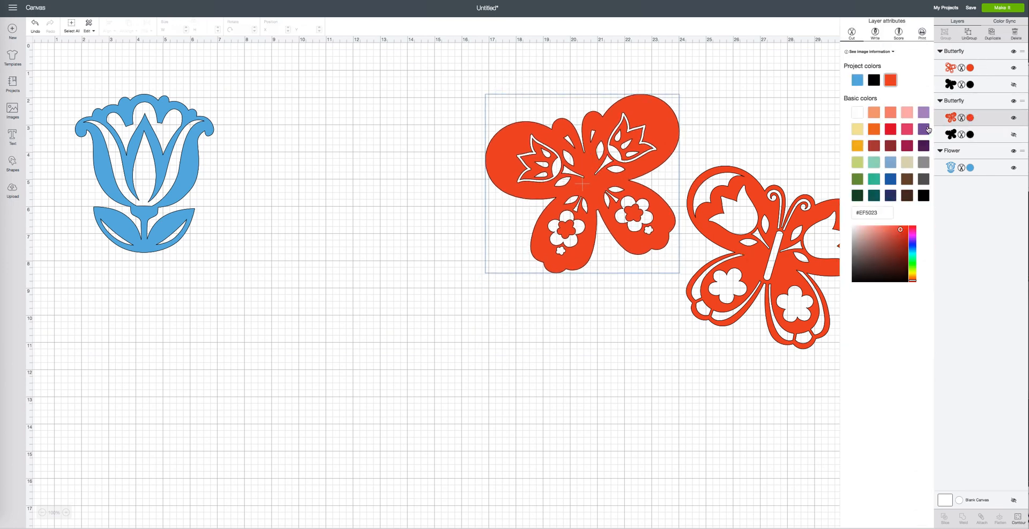
click(874, 128)
click(767, 126)
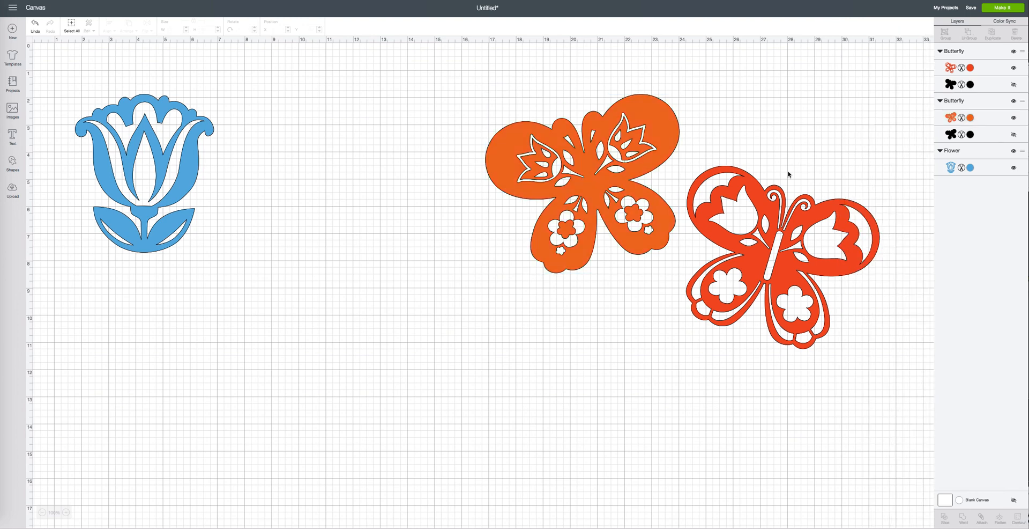
Nudge the orange butterfly slightly left and move the red butterfly to about X 24.1, Y 4.7
drag(652, 210, 647, 209)
drag(871, 258, 867, 263)
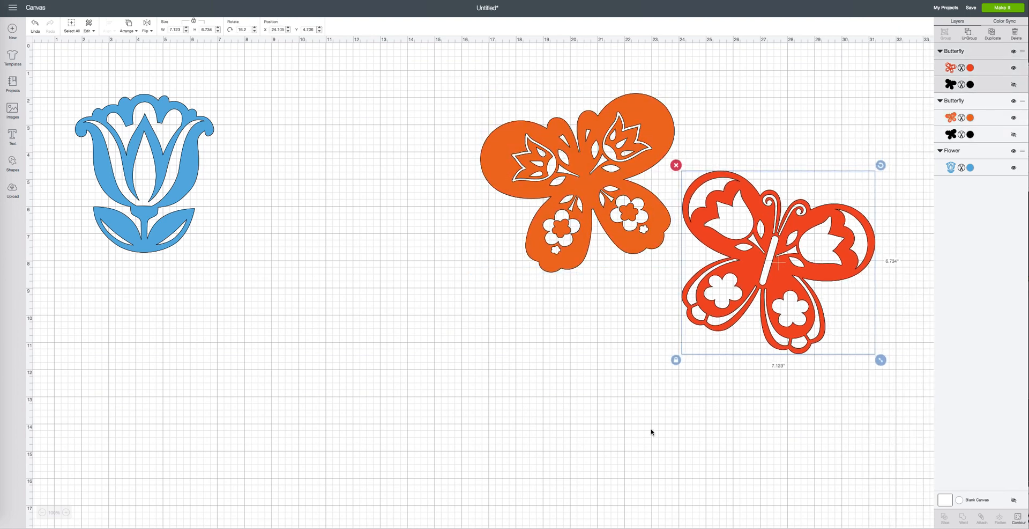
click(630, 426)
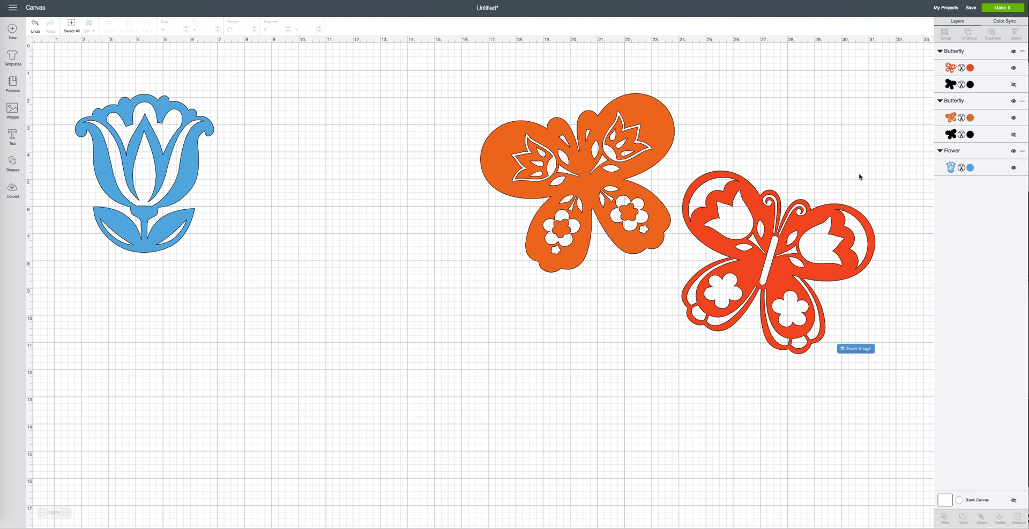
scroll(455, 205, left, 1)
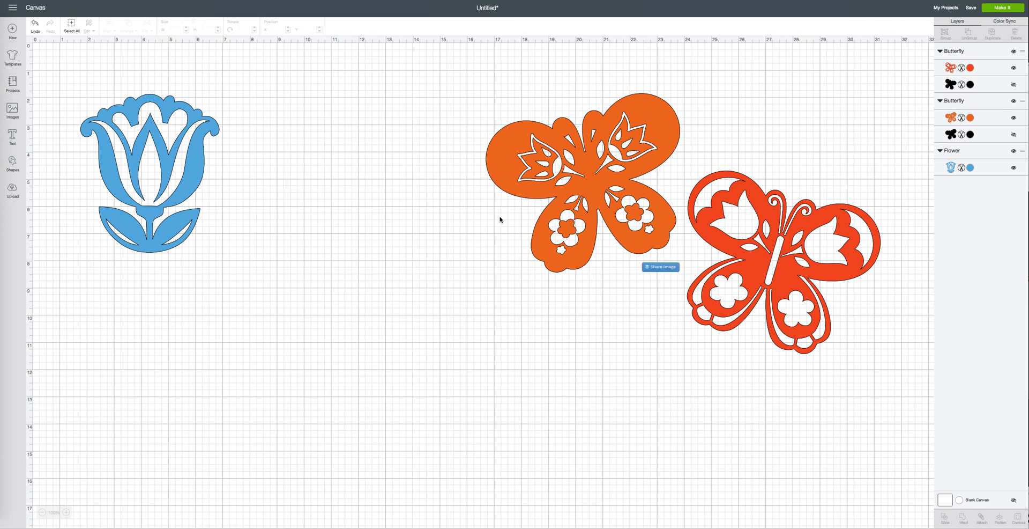
click(573, 241)
click(630, 308)
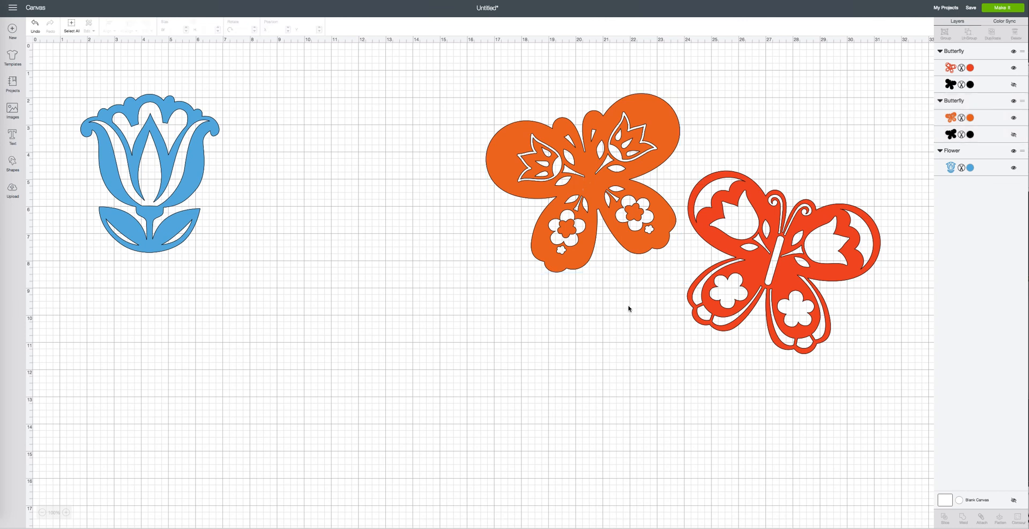